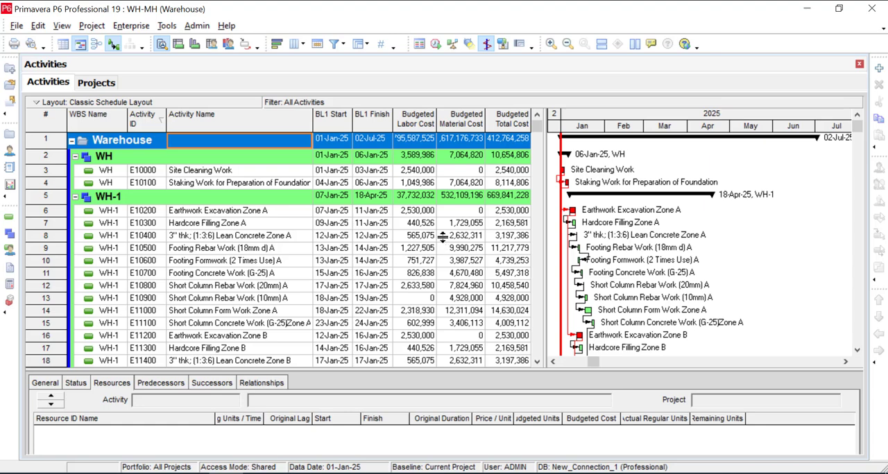
{"action": "scroll", "coordinate": [508, 255], "scroll_direction": "down", "scroll_amount": 4}
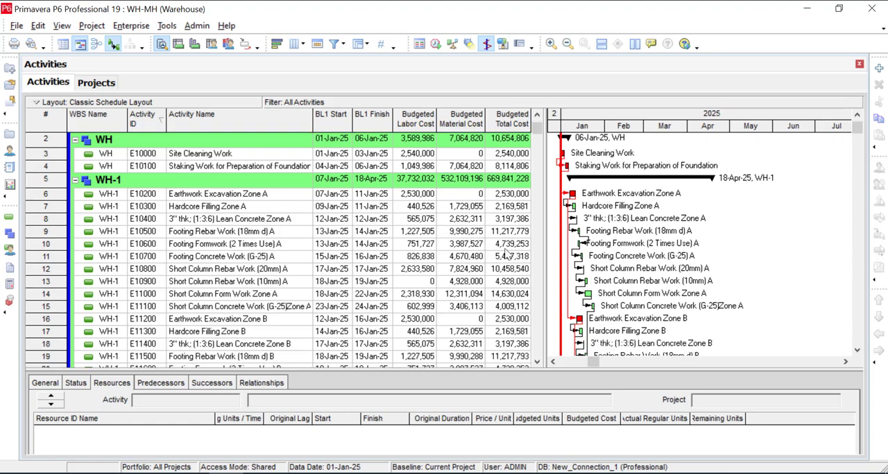
{"action": "scroll", "coordinate": [508, 255], "scroll_direction": "down", "scroll_amount": 9}
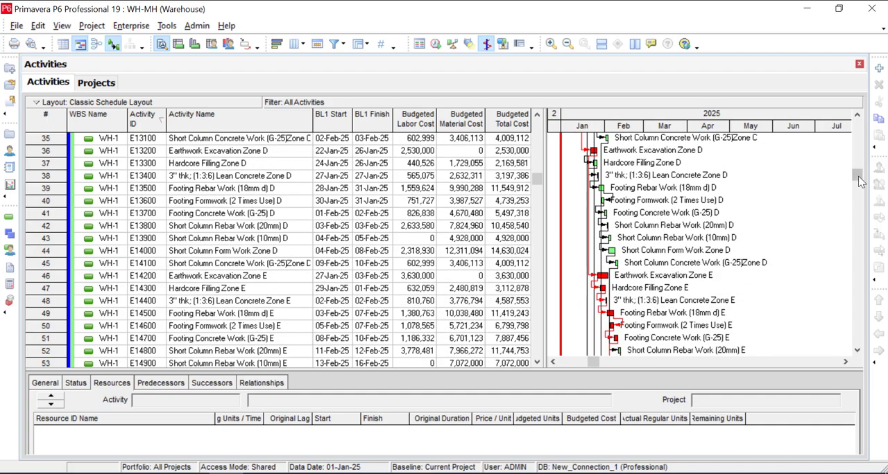
{"action": "left_click_drag", "start_coordinate": [860, 182], "coordinate": [865, 352]}
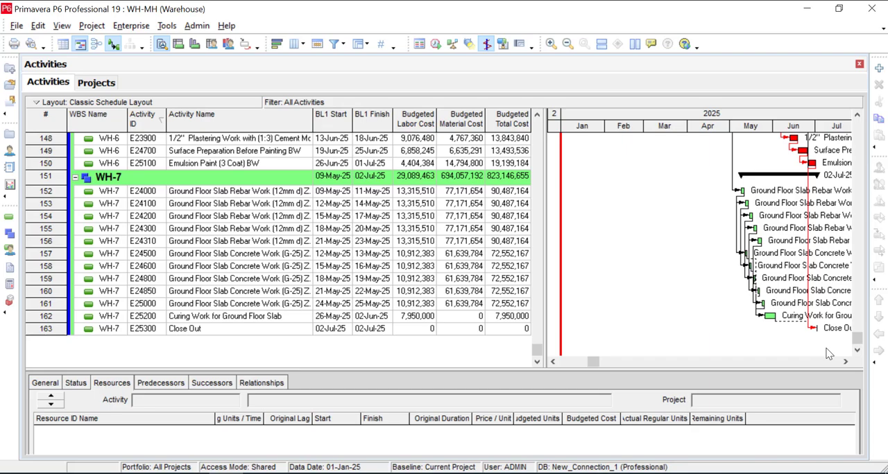
{"action": "left_click_drag", "start_coordinate": [538, 355], "coordinate": [540, 123]}
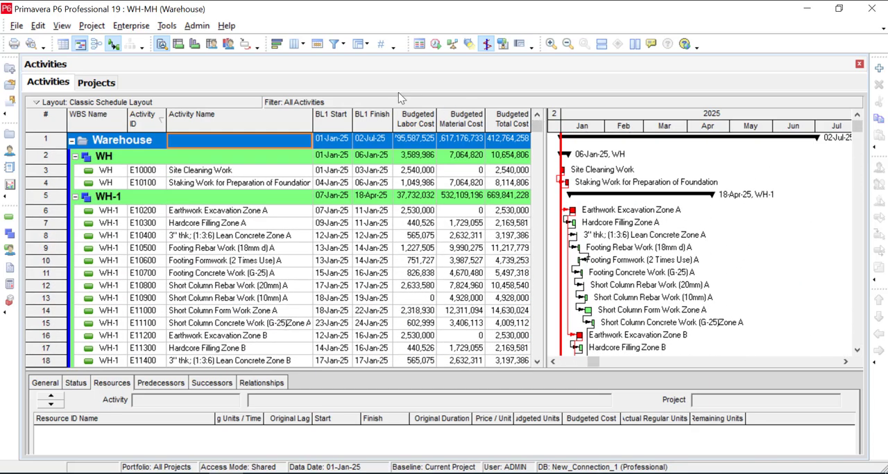
Set up a Spreadsheet (XLSX) export of the WH-MH project with Activities, Resources and Resource Assignments.
{"action": "left_click", "coordinate": [16, 26]}
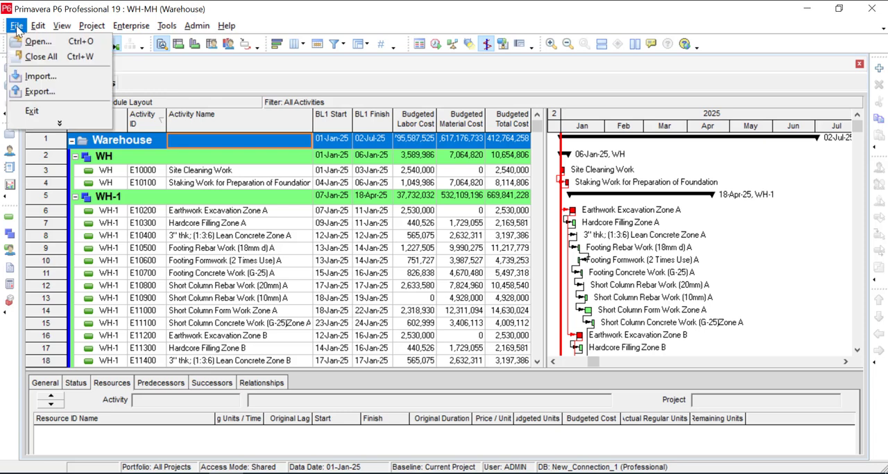
{"action": "left_click", "coordinate": [39, 91]}
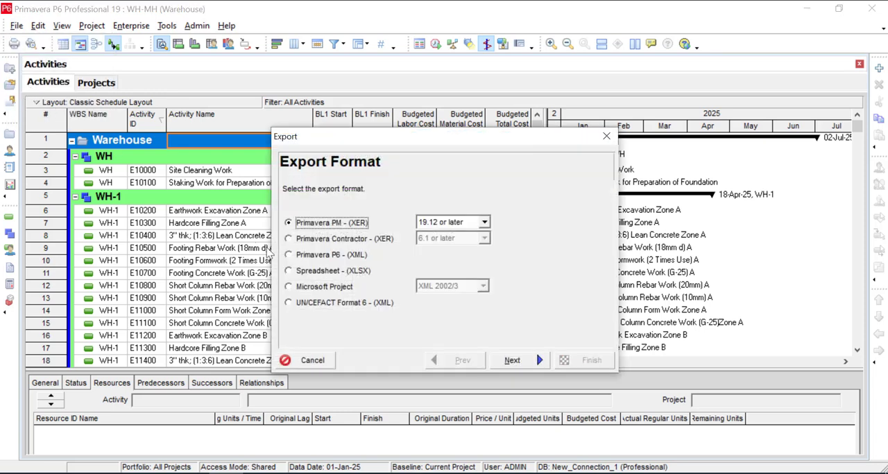
{"action": "left_click", "coordinate": [298, 271]}
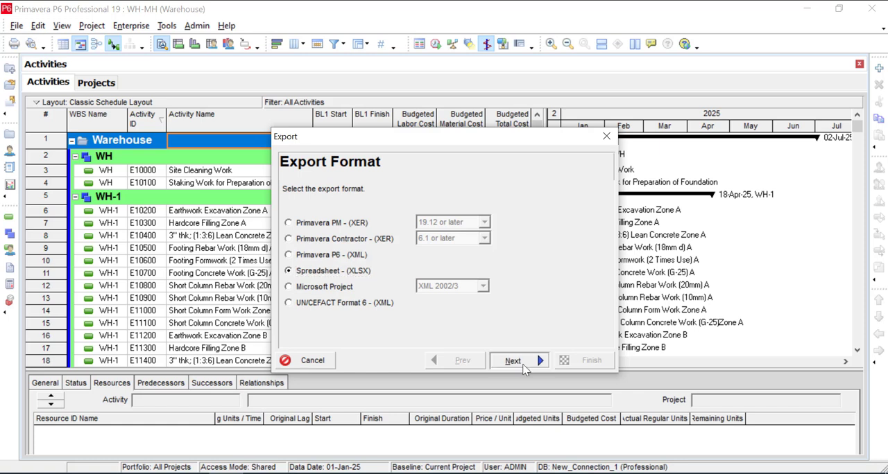
{"action": "left_click", "coordinate": [507, 359]}
{"action": "left_click", "coordinate": [316, 222]}
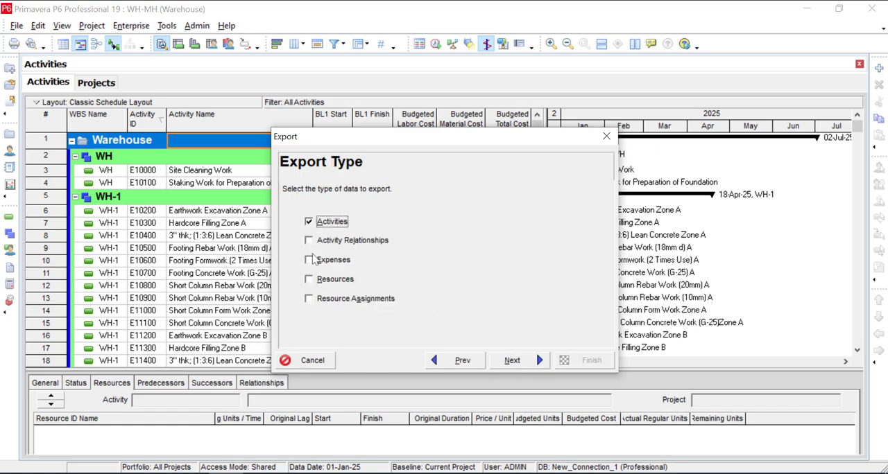
{"action": "left_click", "coordinate": [313, 281]}
{"action": "left_click", "coordinate": [310, 298]}
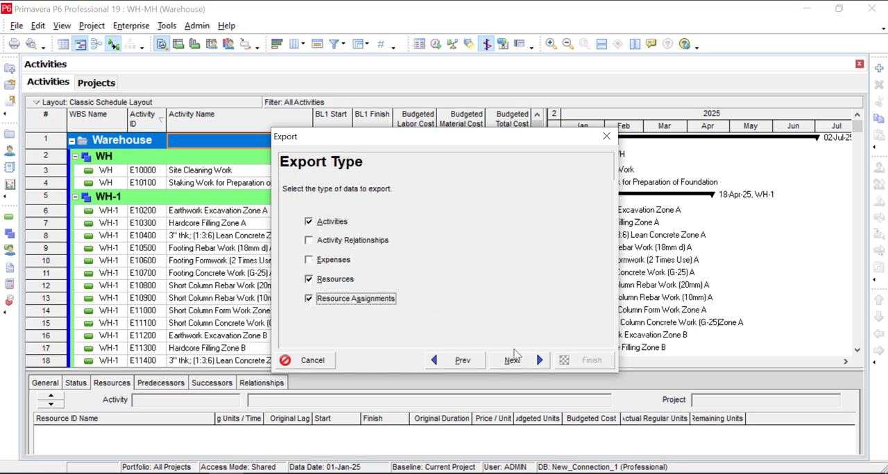
{"action": "left_click", "coordinate": [516, 360]}
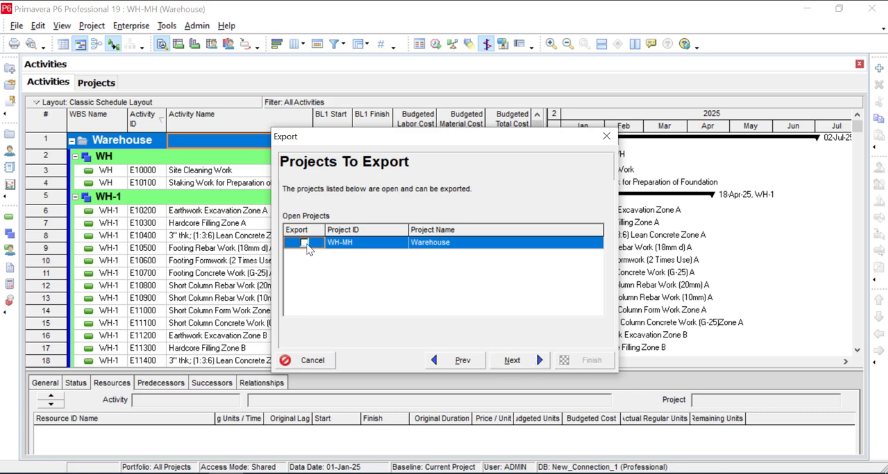
{"action": "left_click", "coordinate": [523, 364]}
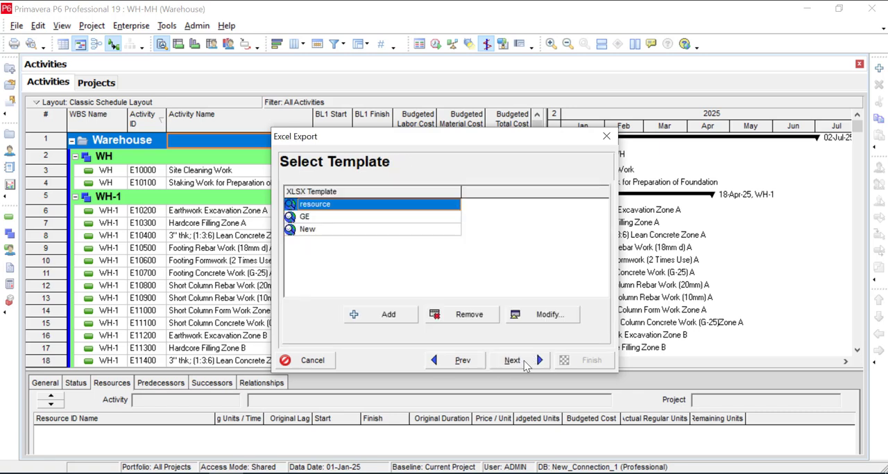
Check the resource template's selected columns for the Activities, Resource Assignments and Resources subject areas.
{"action": "left_click", "coordinate": [557, 318]}
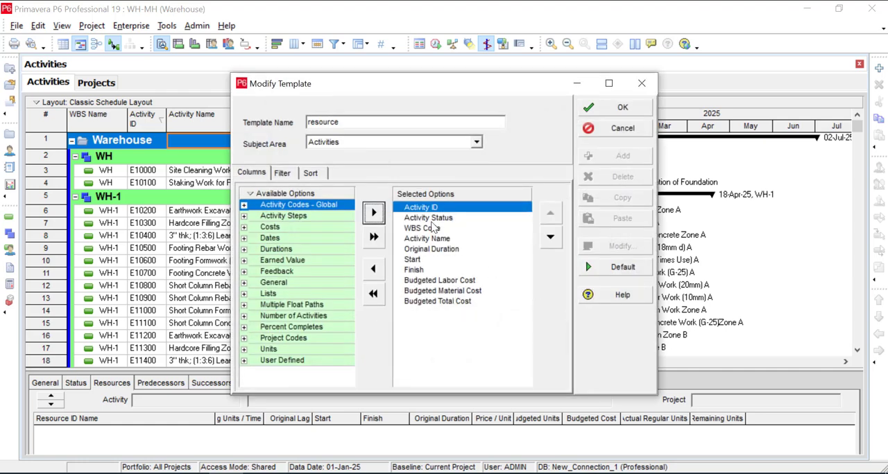
{"action": "left_click", "coordinate": [448, 147]}
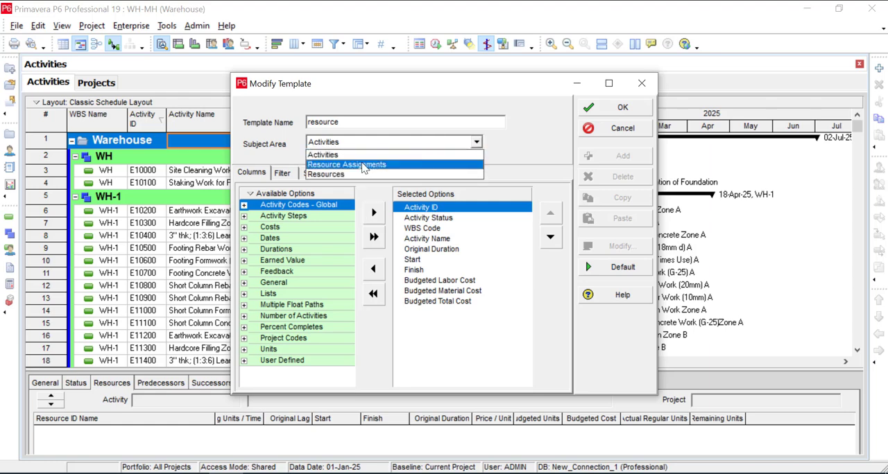
{"action": "left_click", "coordinate": [364, 165]}
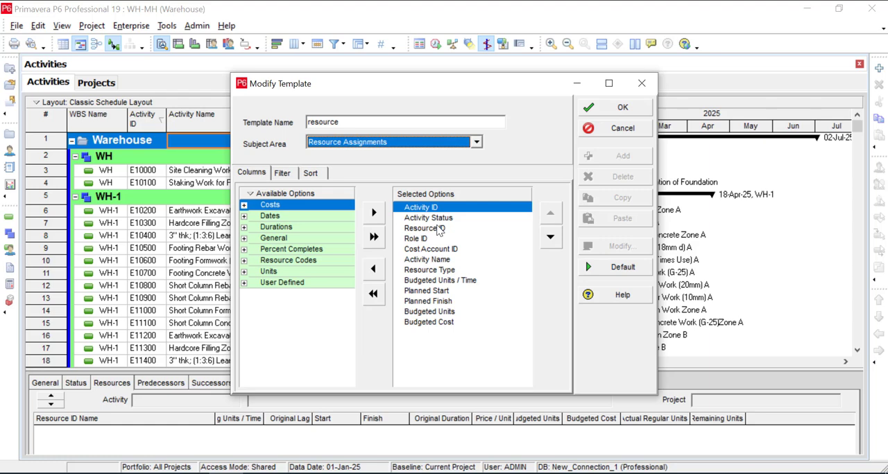
{"action": "left_click", "coordinate": [347, 143]}
{"action": "left_click", "coordinate": [336, 175]}
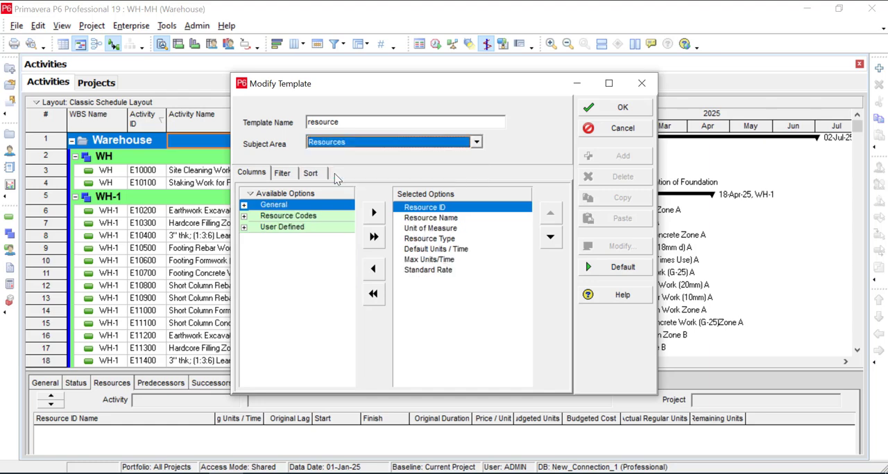
{"action": "left_click", "coordinate": [622, 108]}
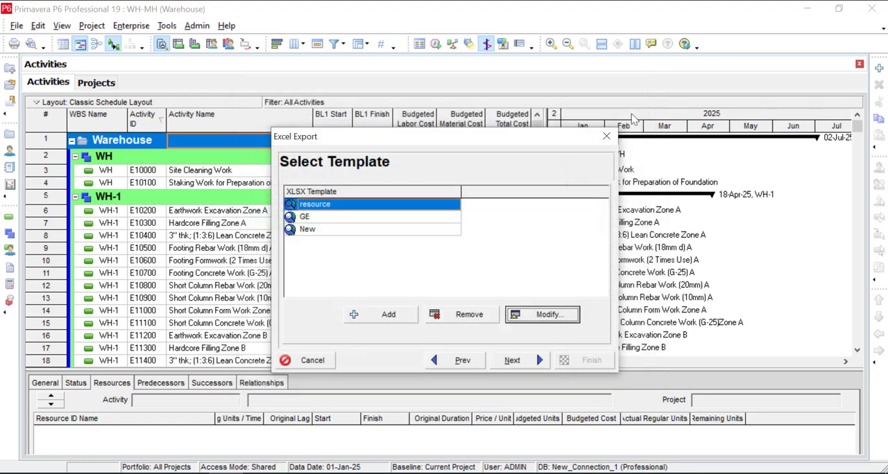
Export the project with the resource template to WH-MH.xlsx in the Documents folder.
{"action": "left_click", "coordinate": [536, 364]}
{"action": "left_click", "coordinate": [536, 365]}
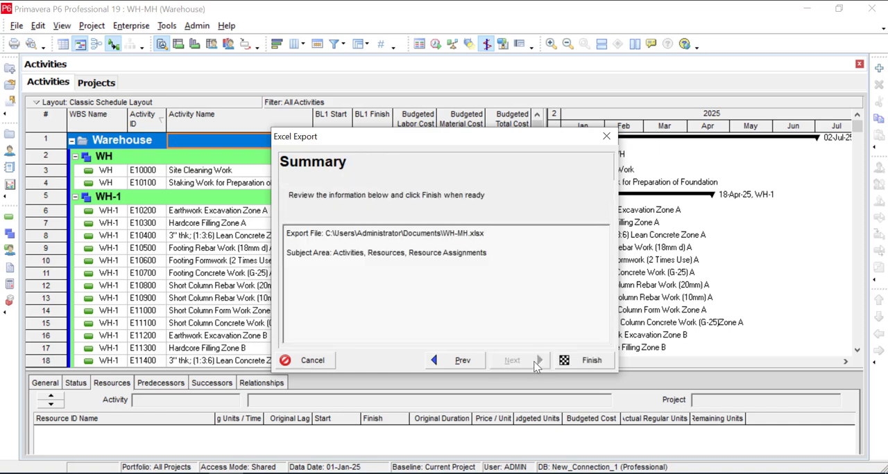
{"action": "left_click", "coordinate": [589, 362]}
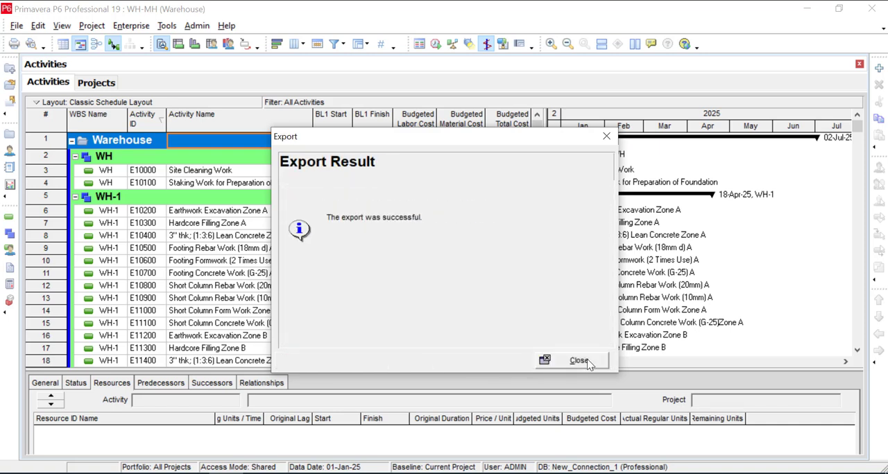
{"action": "left_click", "coordinate": [583, 361]}
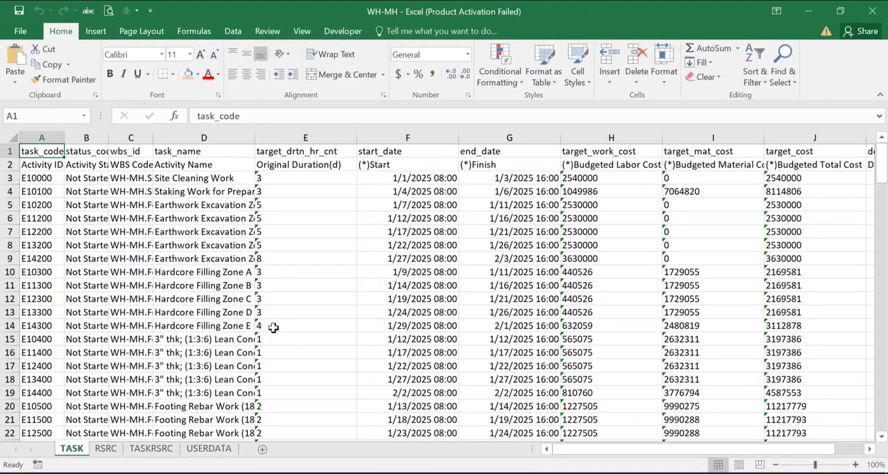
In Excel, delete row 1 with the internal field names from the TASK sheet of the WH-MH workbook.
{"action": "left_click", "coordinate": [273, 327]}
{"action": "left_click", "coordinate": [157, 338]}
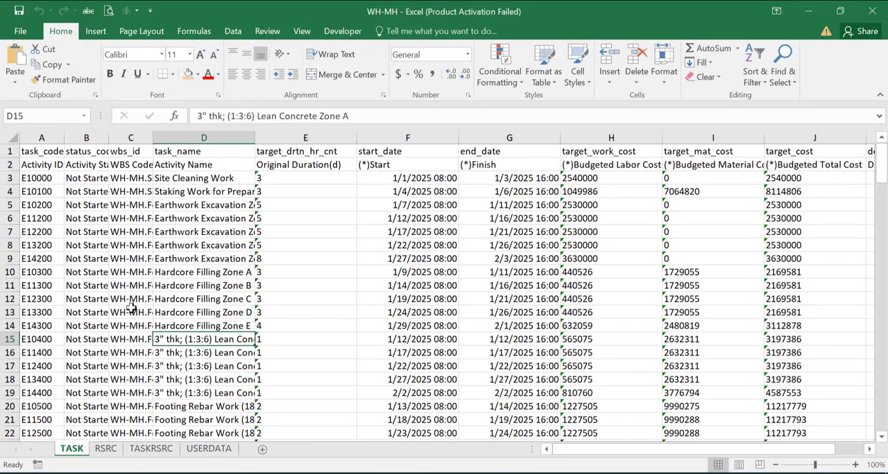
{"action": "left_click", "coordinate": [7, 151]}
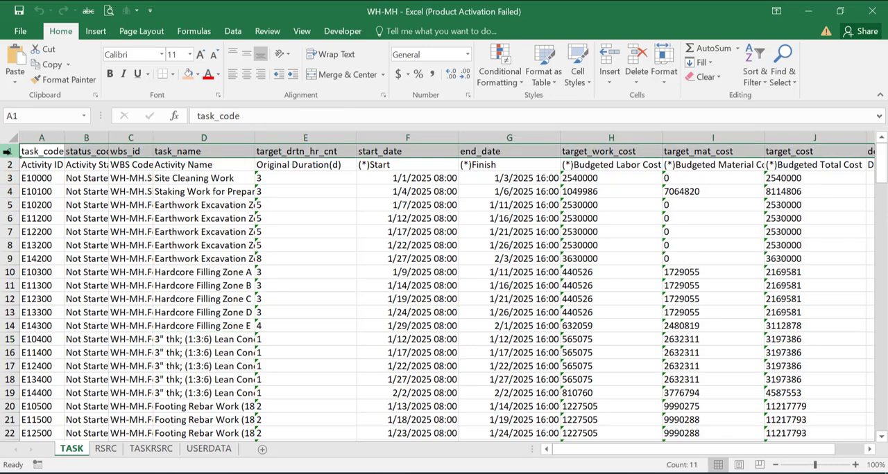
{"action": "left_click", "coordinate": [643, 59]}
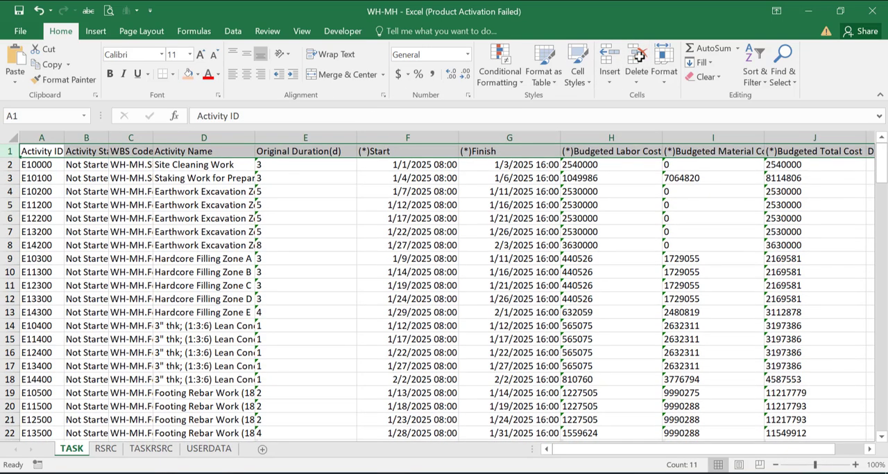
Delete the first row of internal field names from the RSRC and TASKRSRC sheets.
{"action": "left_click", "coordinate": [105, 448]}
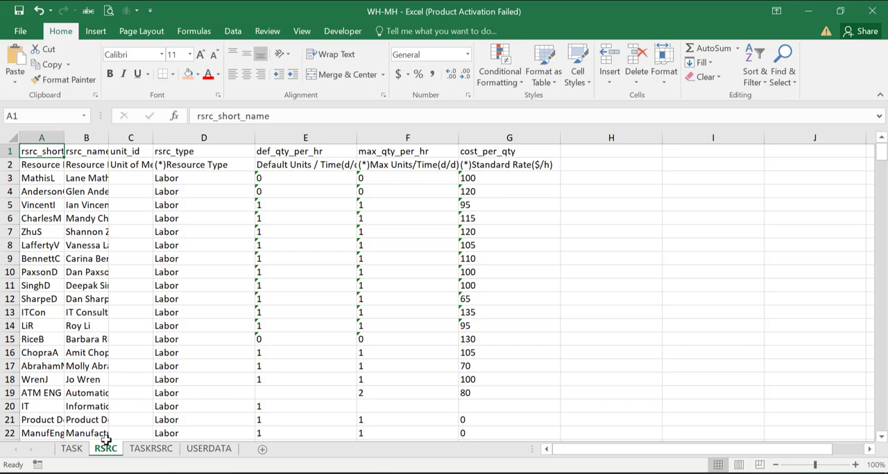
{"action": "left_click", "coordinate": [10, 151]}
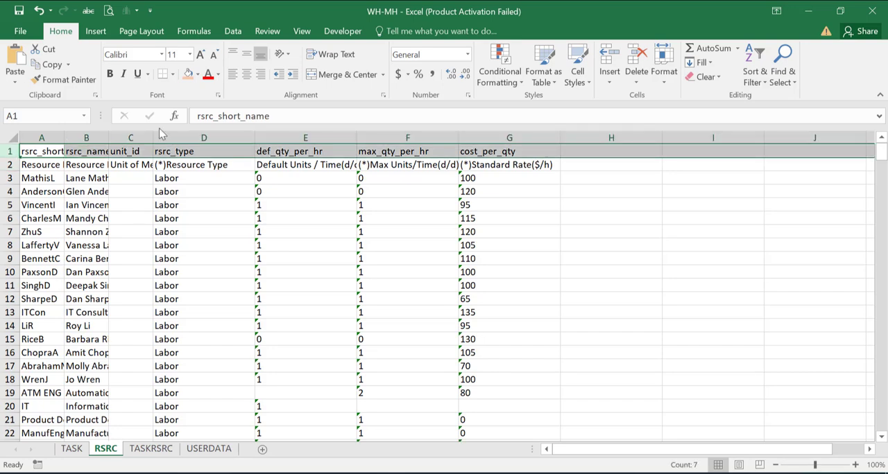
{"action": "left_click", "coordinate": [643, 60]}
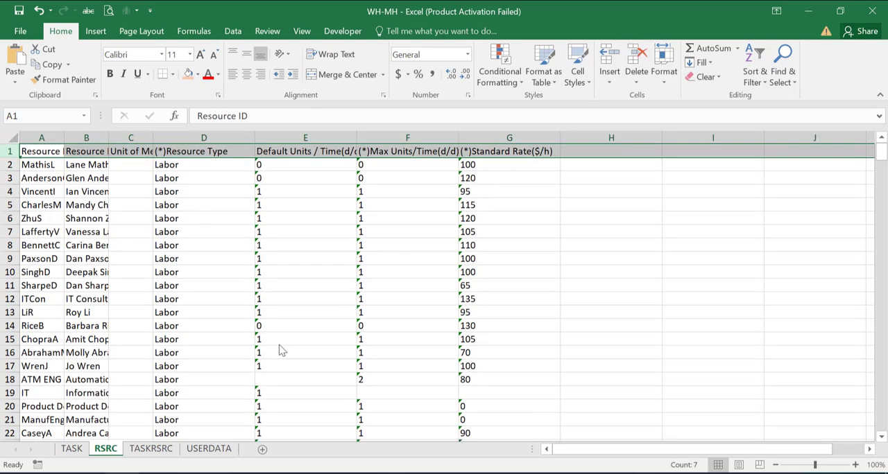
{"action": "left_click", "coordinate": [149, 450]}
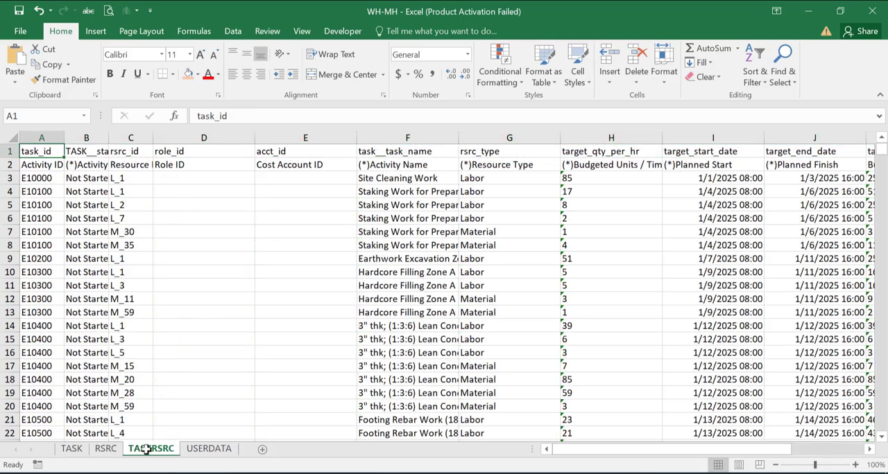
{"action": "left_click", "coordinate": [4, 150]}
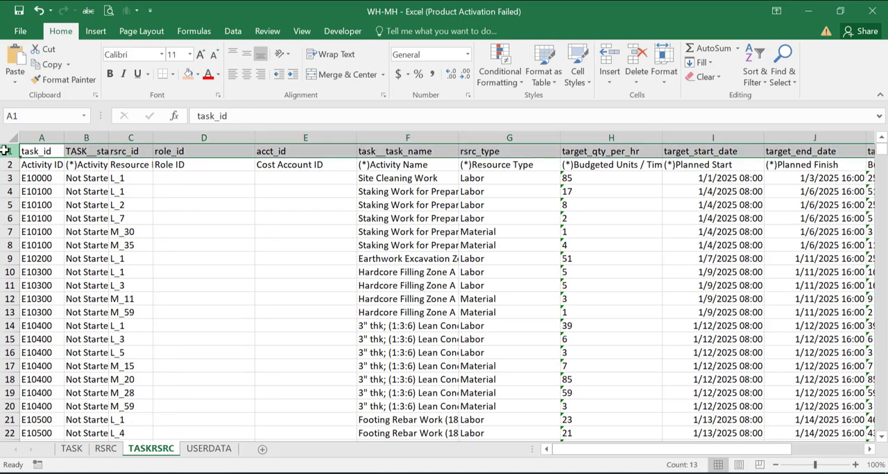
{"action": "left_click", "coordinate": [635, 62]}
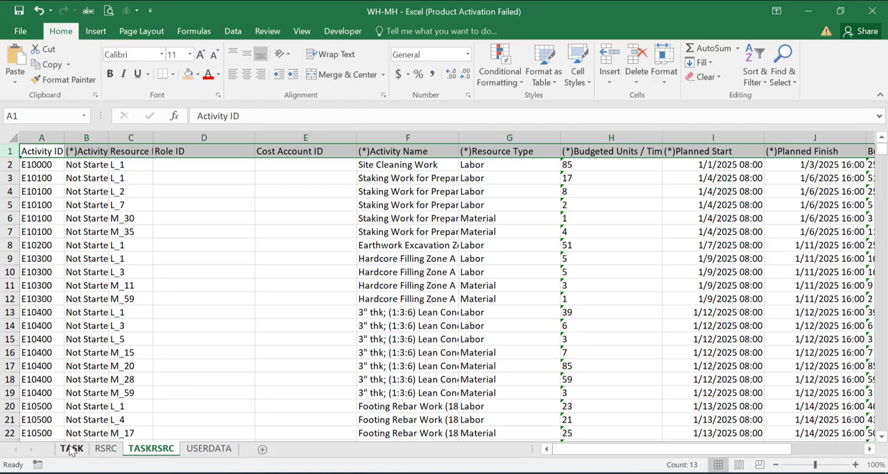
Convert the TASK sheet's data range A1:K155 into a table with headers.
{"action": "left_click", "coordinate": [72, 449]}
{"action": "left_click", "coordinate": [101, 365]}
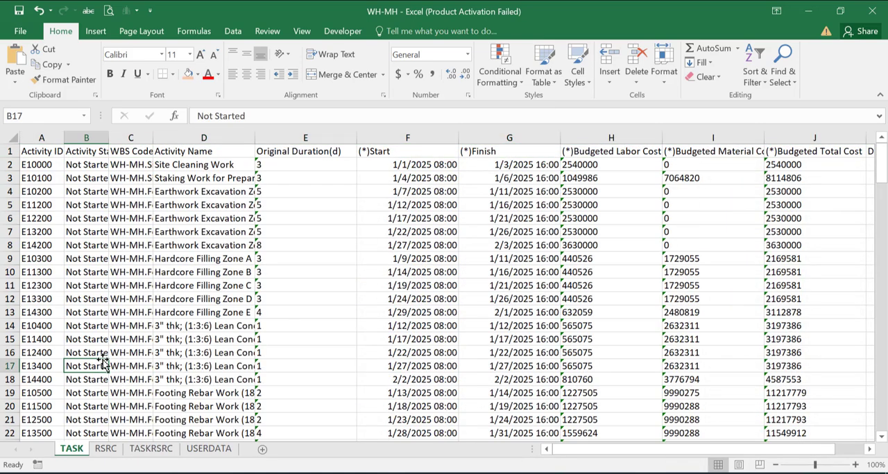
{"action": "key", "text": "ctrl+t"}
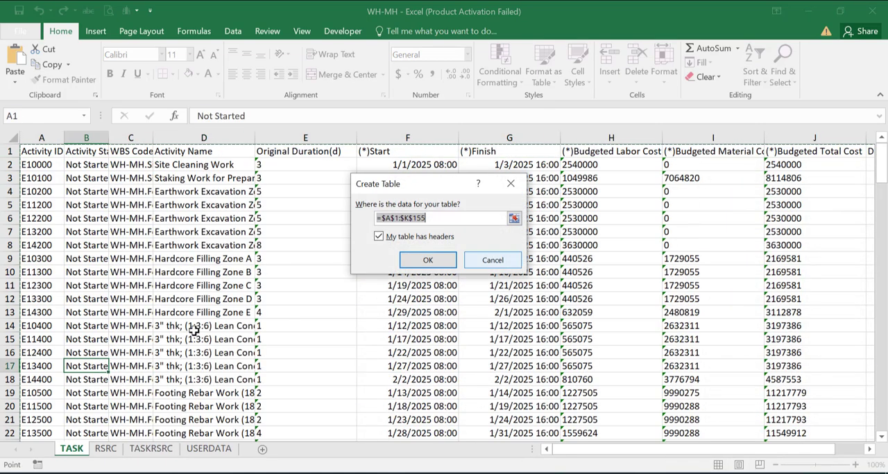
{"action": "left_click", "coordinate": [428, 260]}
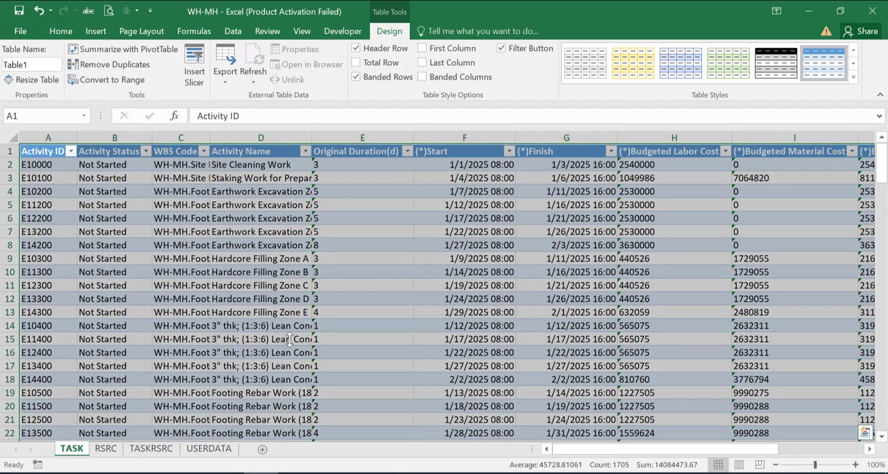
Convert the RSRC sheet's data range A1:G358 into a table that uses its first row as headers.
{"action": "left_click", "coordinate": [106, 449]}
{"action": "left_click", "coordinate": [199, 299]}
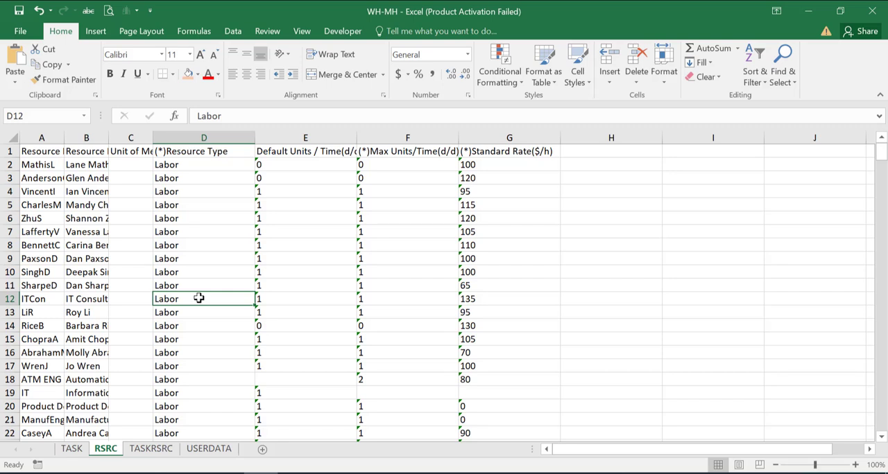
{"action": "key", "text": "ctrl+t"}
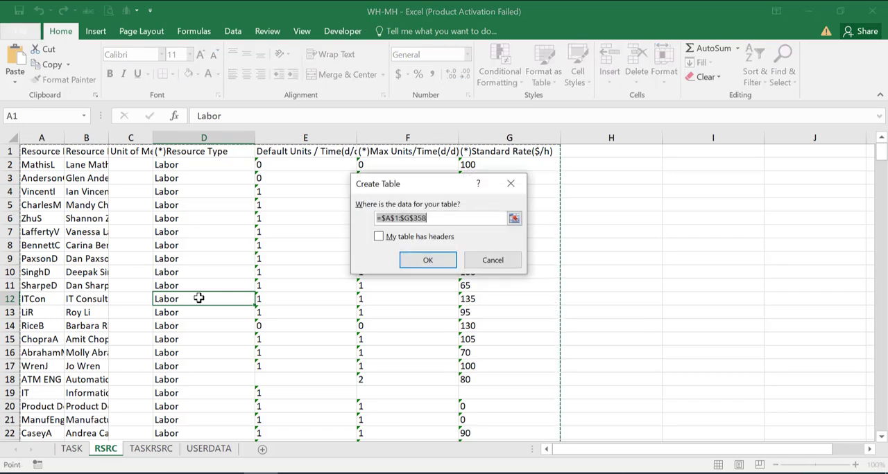
{"action": "left_click", "coordinate": [378, 237]}
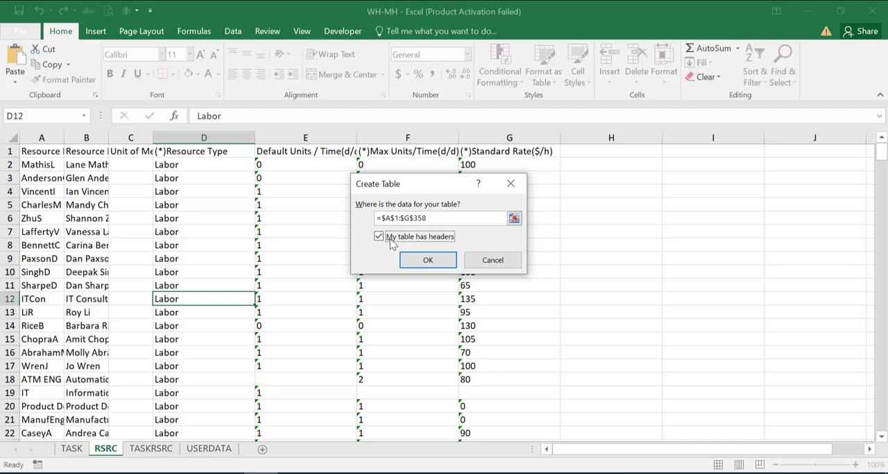
{"action": "left_click", "coordinate": [425, 260]}
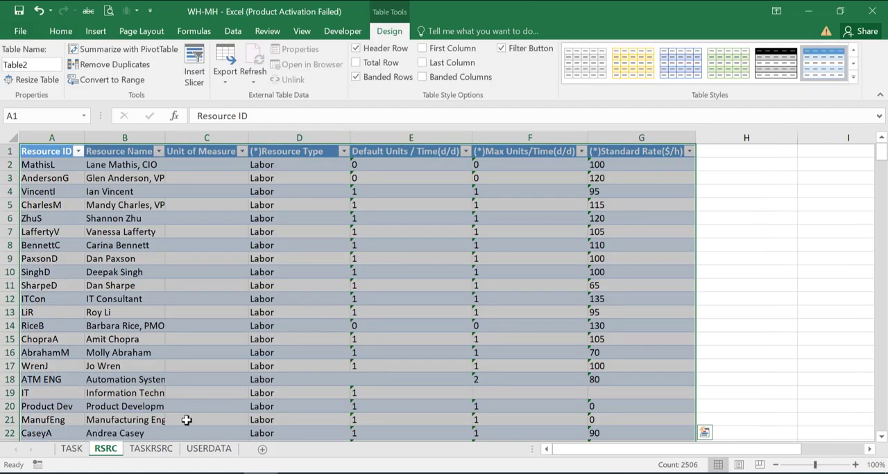
Convert the TASKRSRC sheet's data range A1:M700 into a table that uses its first row as headers.
{"action": "left_click", "coordinate": [151, 448]}
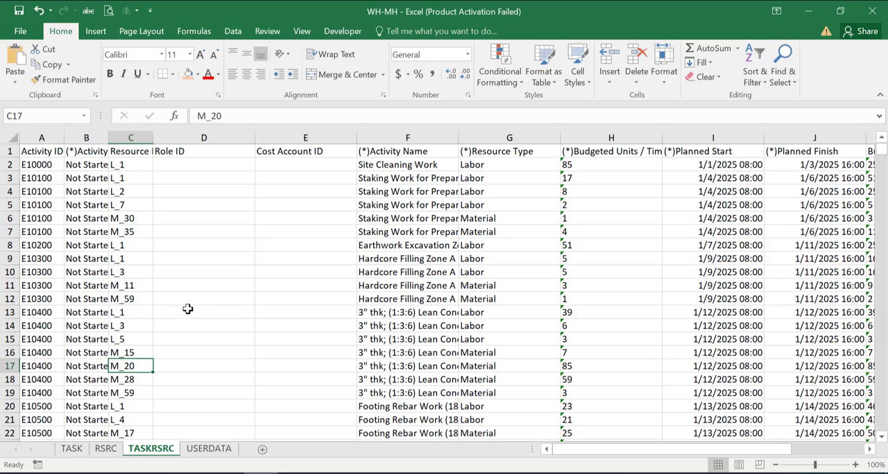
{"action": "key", "text": "ctrl+t"}
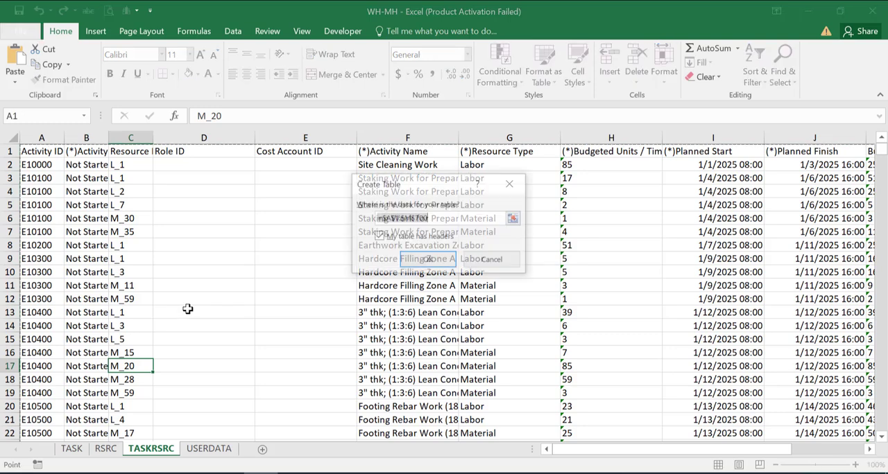
{"action": "left_click", "coordinate": [428, 260]}
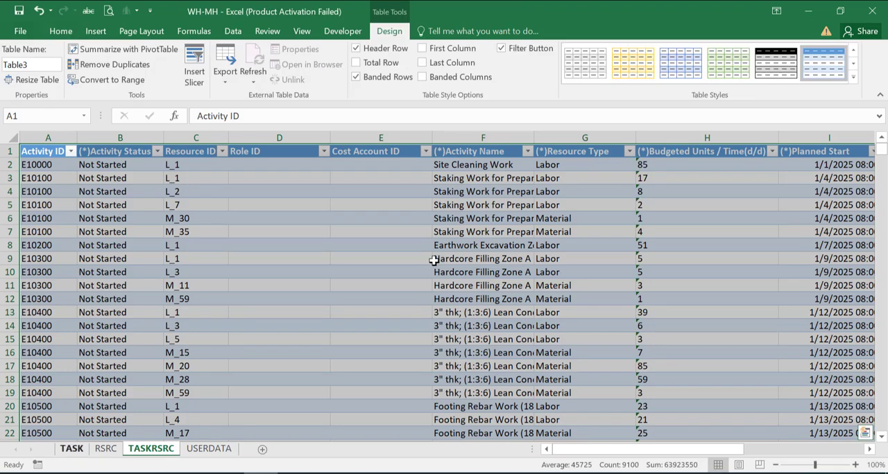
Create a Power Query query from the TASK sheet's table and load it as a connection only.
{"action": "left_click", "coordinate": [71, 448]}
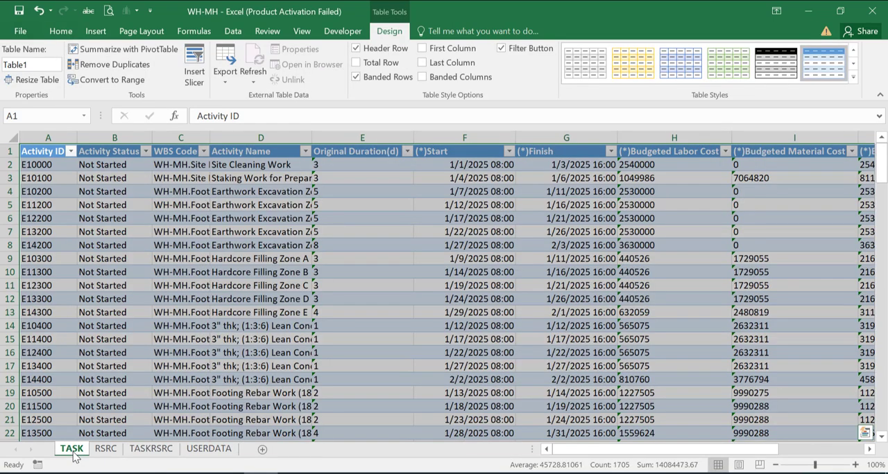
{"action": "left_click", "coordinate": [236, 32]}
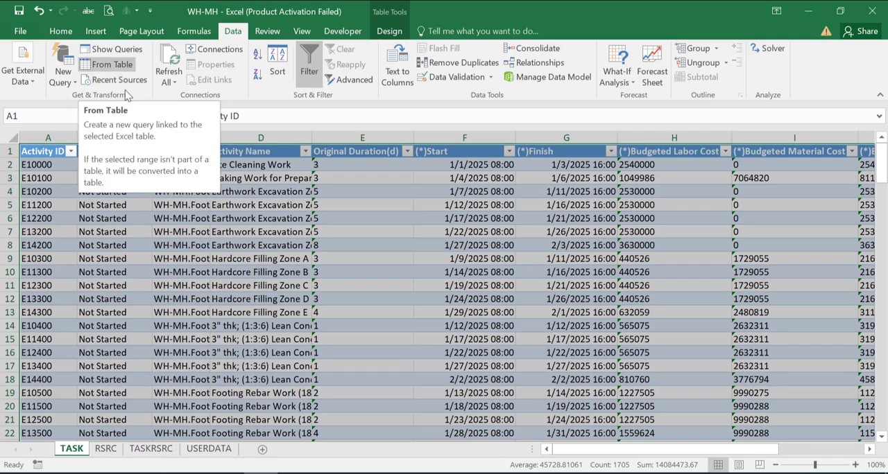
{"action": "left_click", "coordinate": [114, 74]}
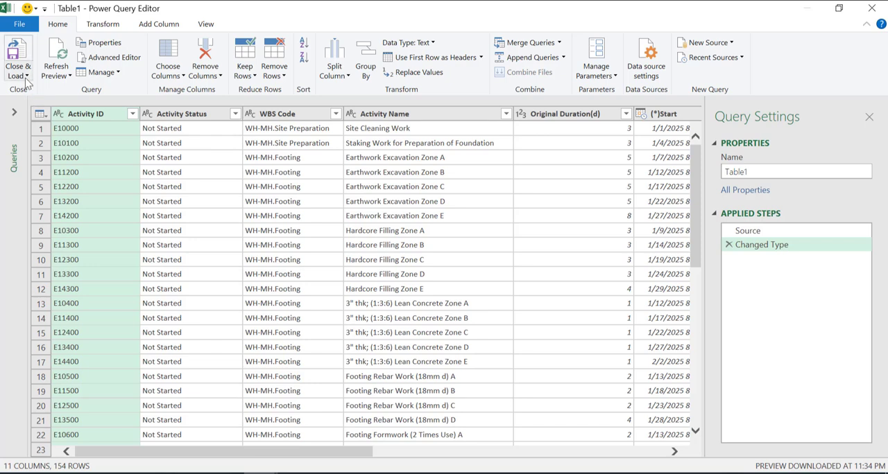
{"action": "left_click", "coordinate": [23, 76]}
{"action": "left_click", "coordinate": [44, 105]}
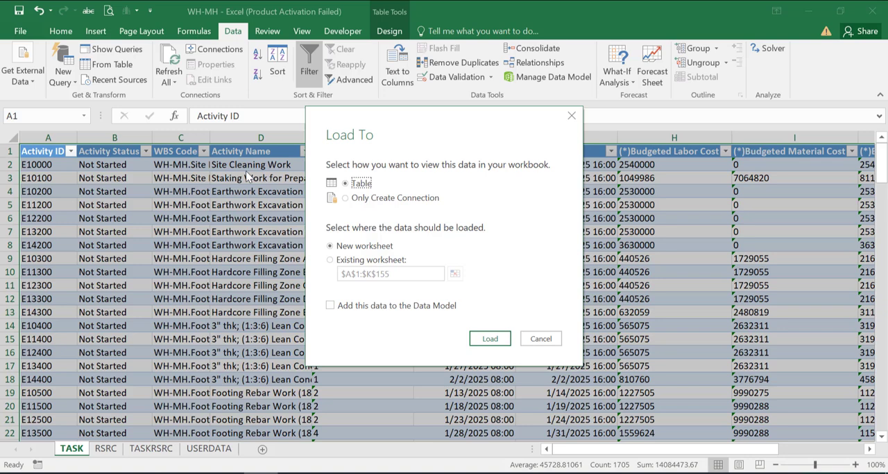
{"action": "left_click", "coordinate": [343, 200]}
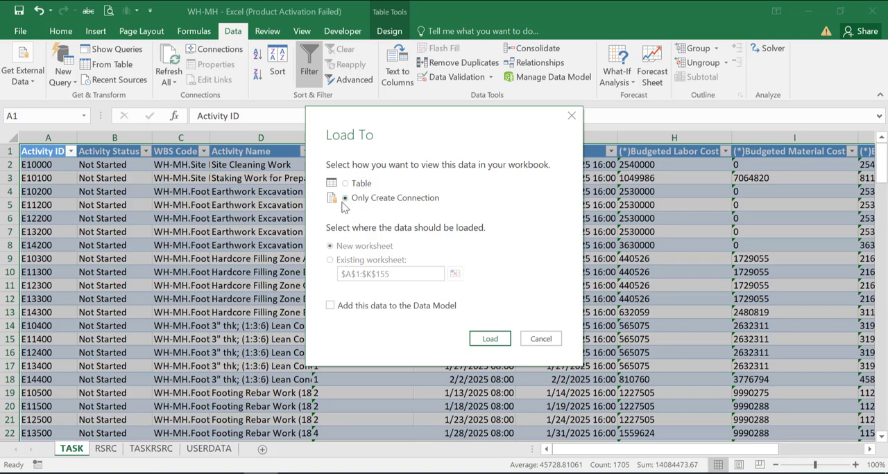
{"action": "left_click", "coordinate": [490, 338]}
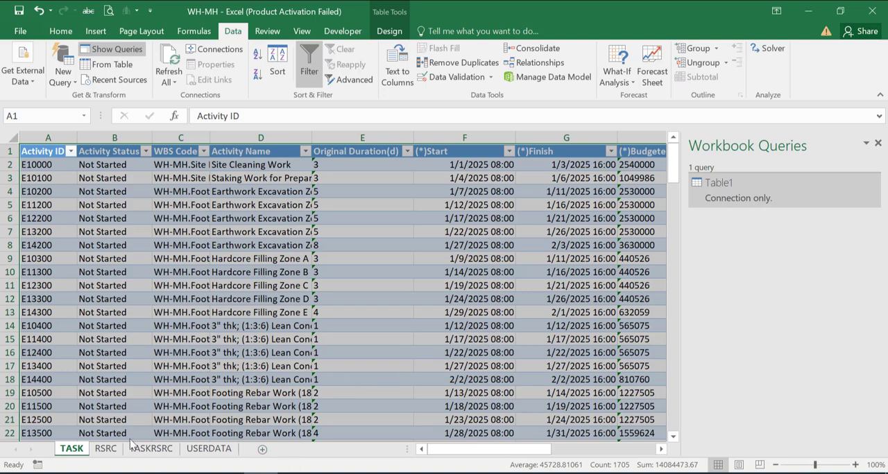
Create a query from the RSRC sheet's table and load it as a connection only.
{"action": "left_click", "coordinate": [102, 449]}
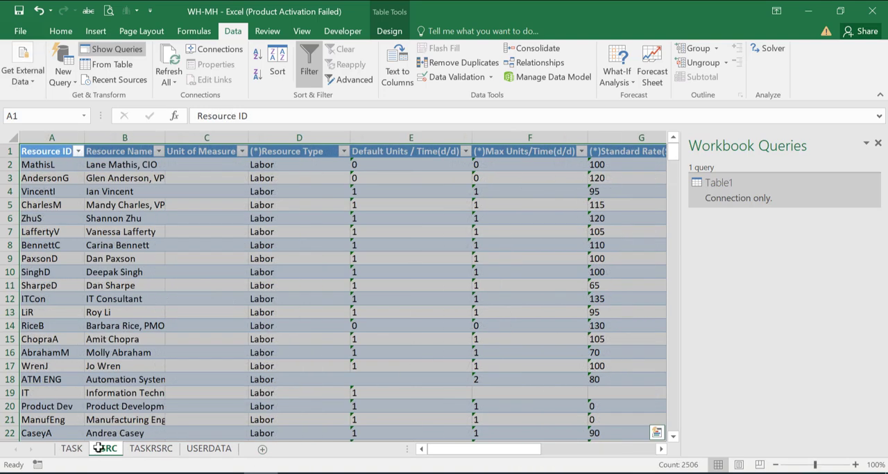
{"action": "left_click", "coordinate": [120, 69]}
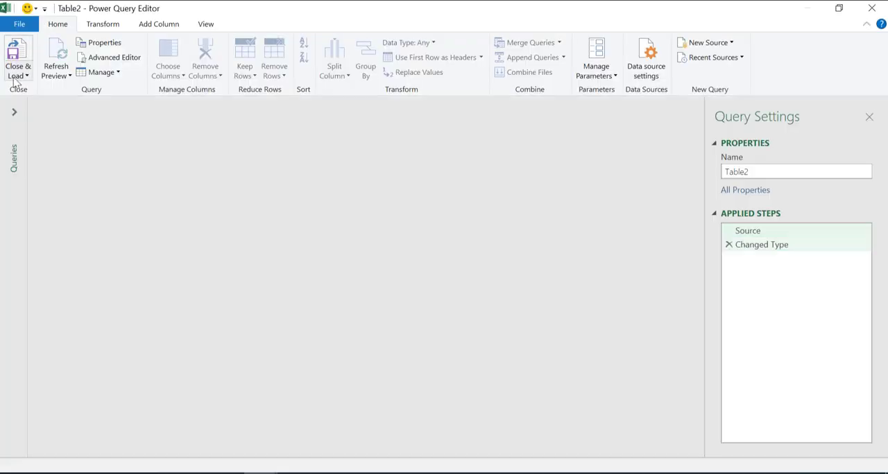
{"action": "left_click", "coordinate": [18, 75]}
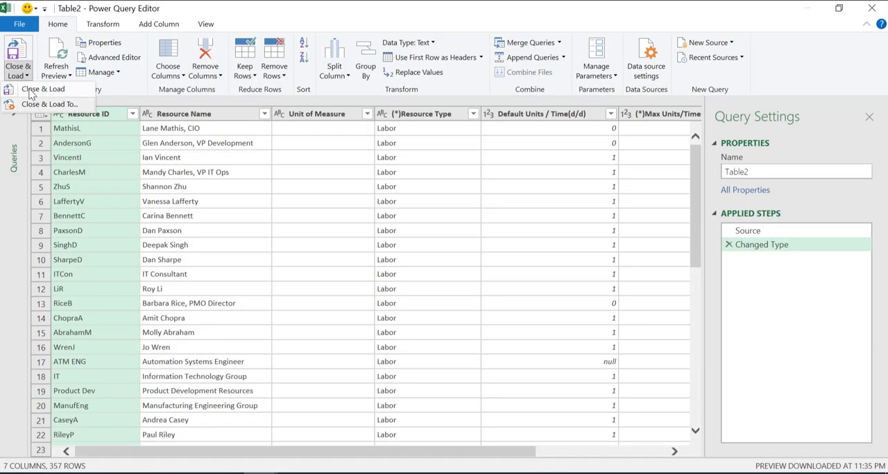
{"action": "left_click", "coordinate": [46, 104]}
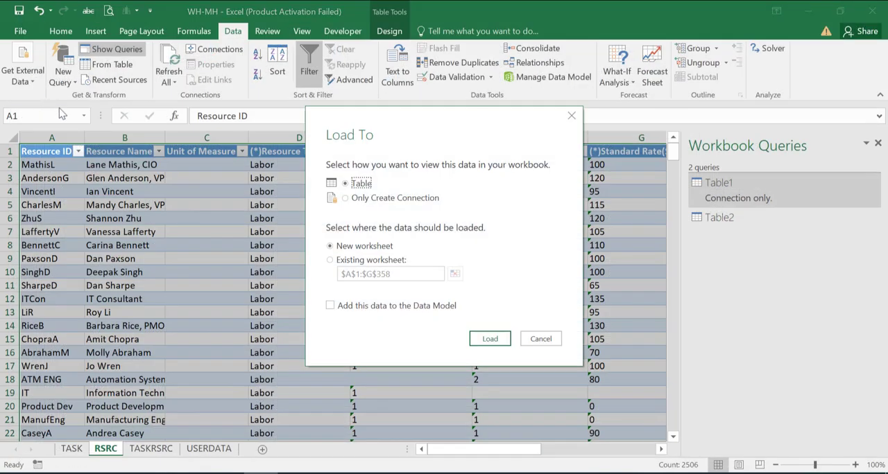
{"action": "left_click", "coordinate": [345, 198]}
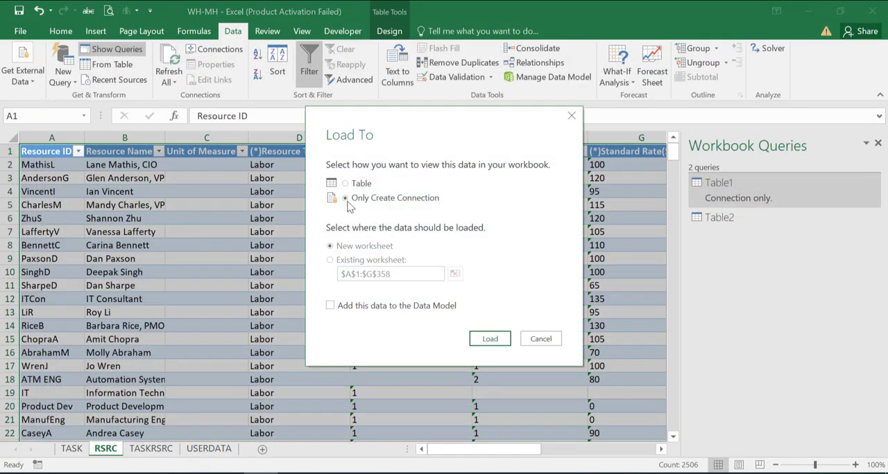
{"action": "left_click", "coordinate": [486, 337]}
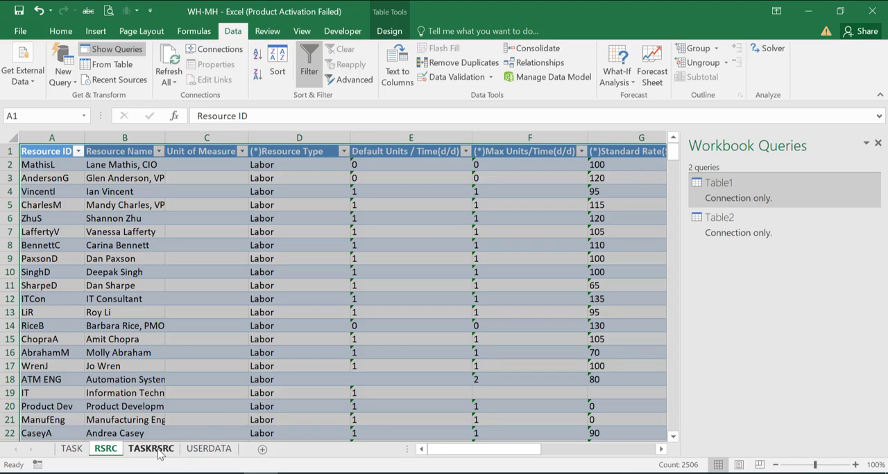
Create a query from the TASKRSRC sheet's table and load it as a connection only.
{"action": "left_click", "coordinate": [151, 449]}
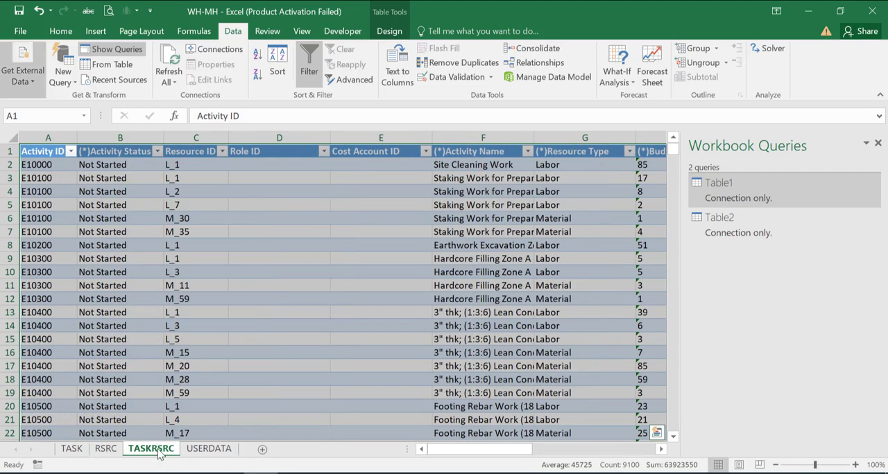
{"action": "left_click", "coordinate": [95, 66]}
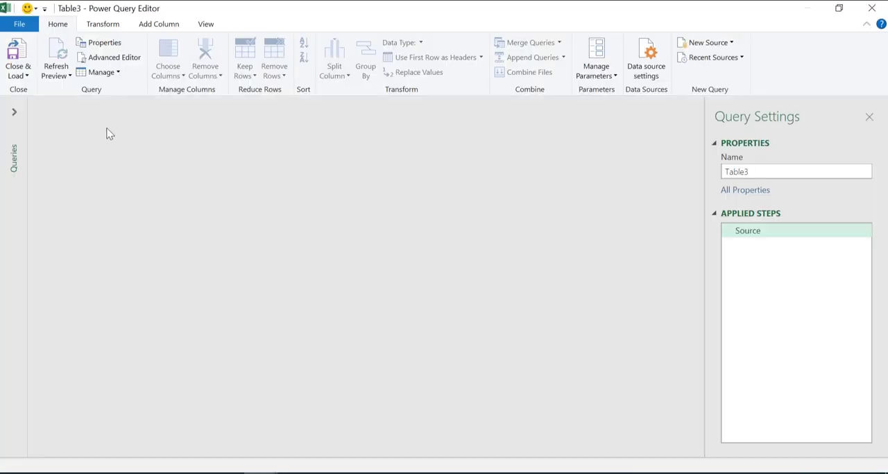
{"action": "left_click", "coordinate": [21, 78]}
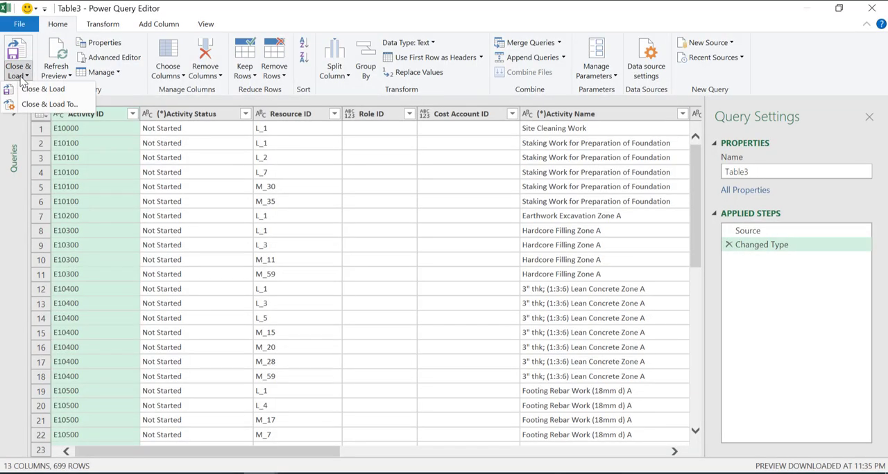
{"action": "left_click", "coordinate": [41, 105]}
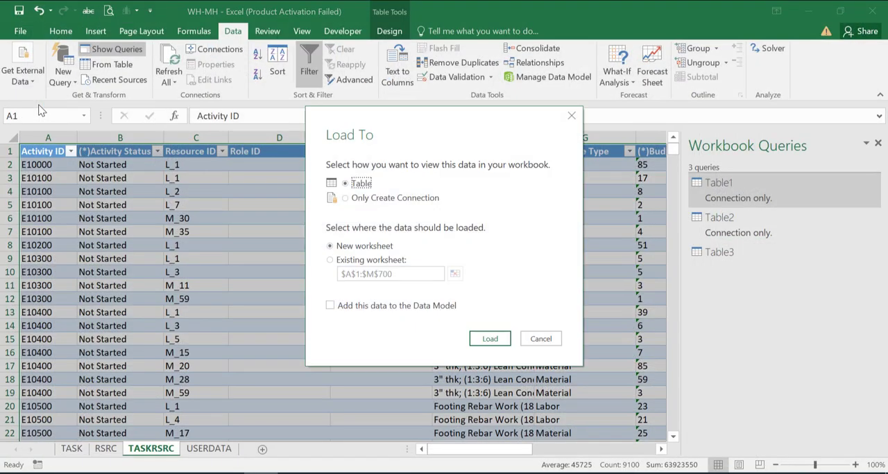
{"action": "left_click", "coordinate": [345, 198]}
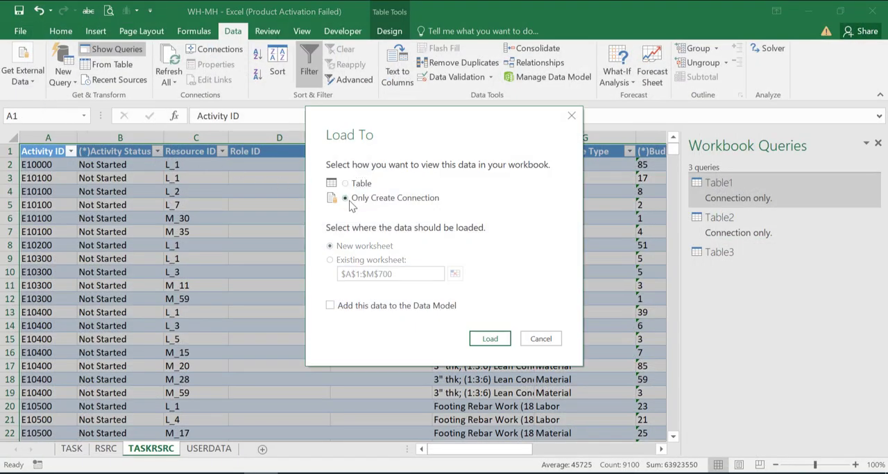
{"action": "left_click", "coordinate": [489, 338]}
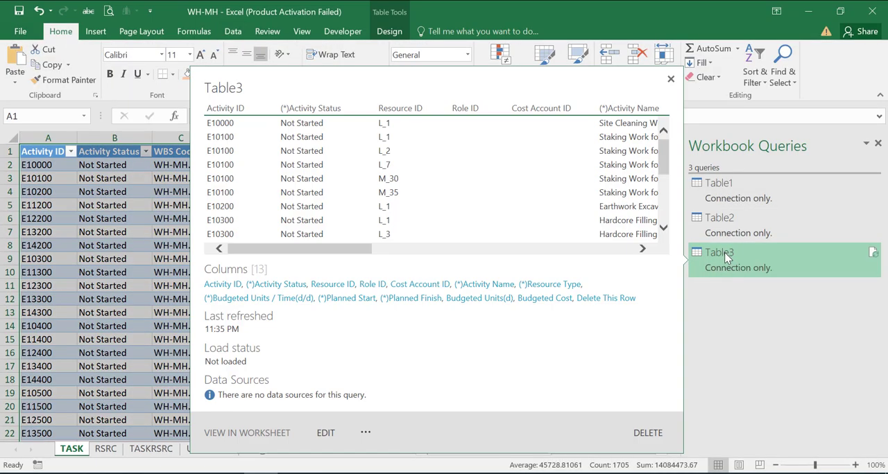
Merge the Table3 query with Table1, matching on the Activity ID columns with a Left Outer join.
{"action": "right_click", "coordinate": [726, 259]}
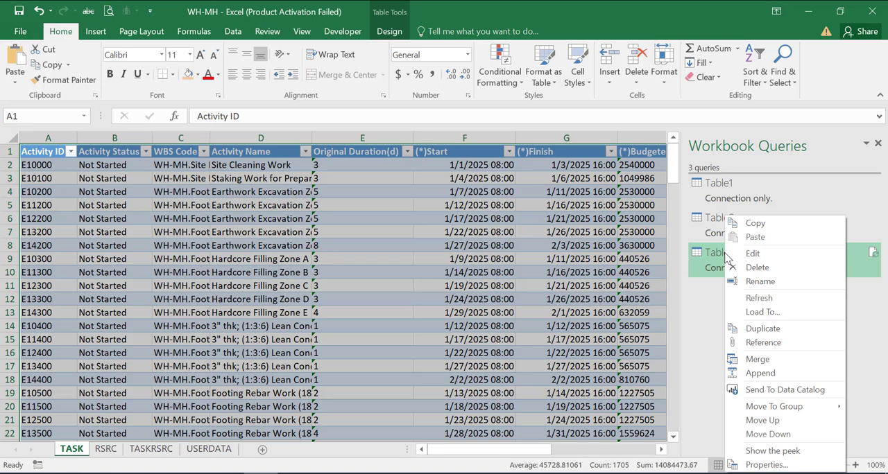
{"action": "left_click", "coordinate": [782, 367]}
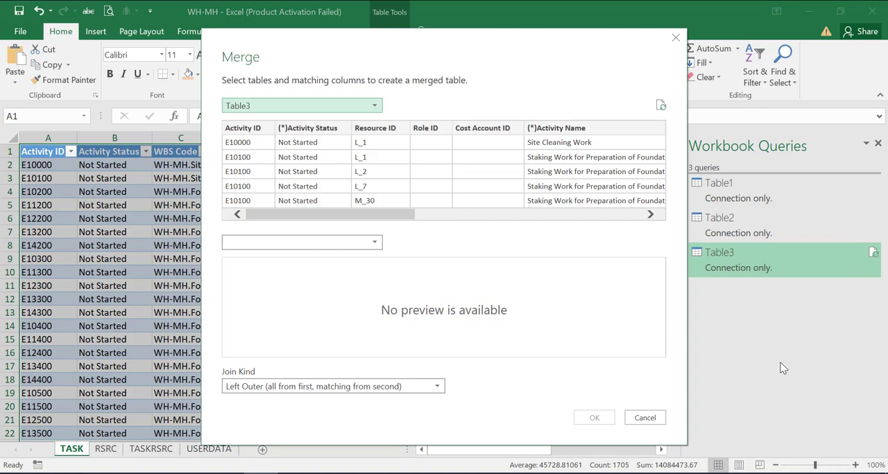
{"action": "left_click", "coordinate": [326, 243]}
{"action": "left_click", "coordinate": [265, 258]}
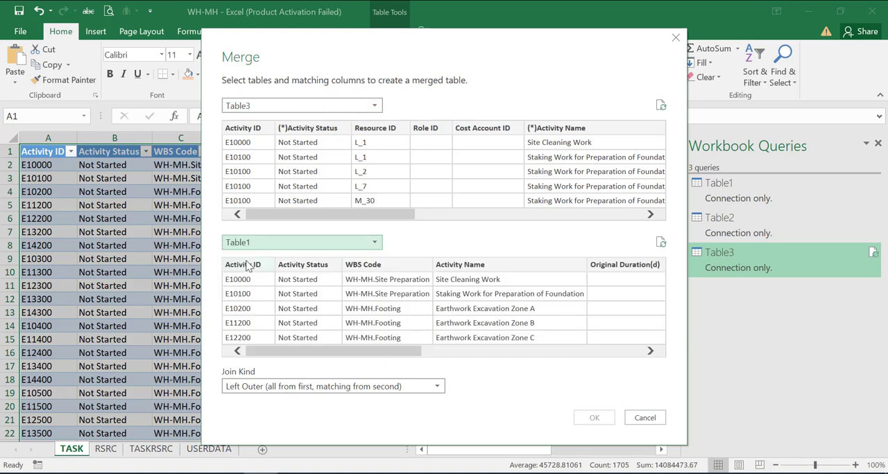
{"action": "left_click", "coordinate": [247, 133]}
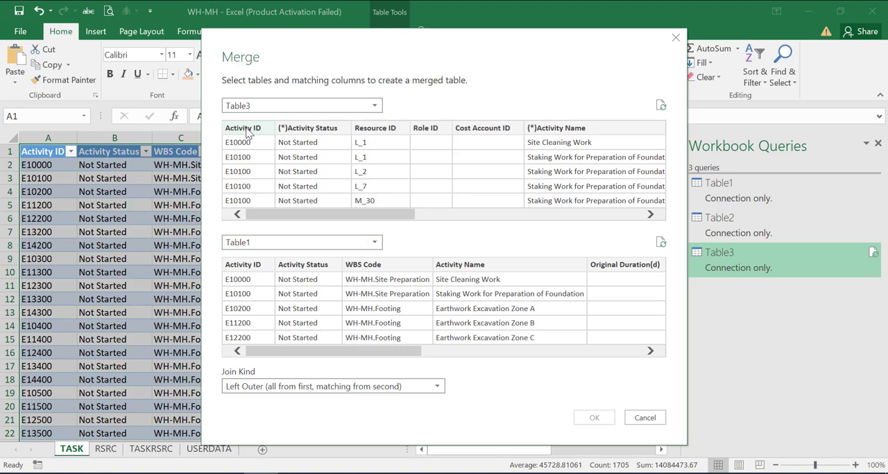
{"action": "left_click", "coordinate": [252, 263]}
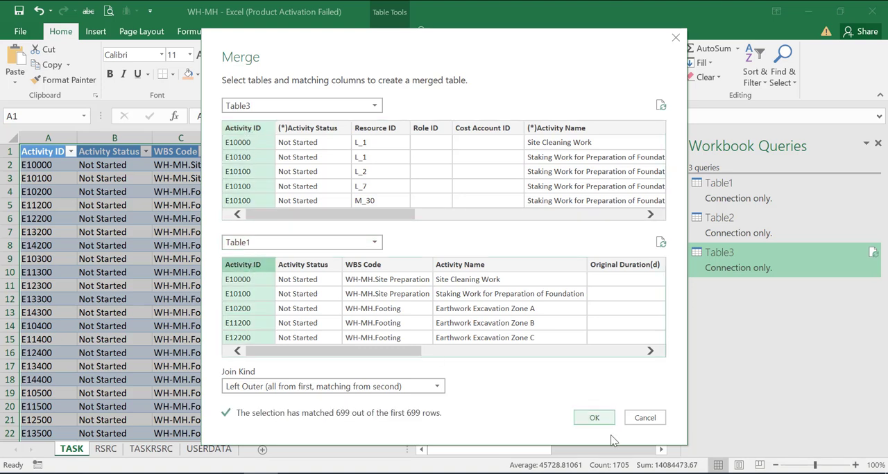
{"action": "left_click", "coordinate": [594, 418]}
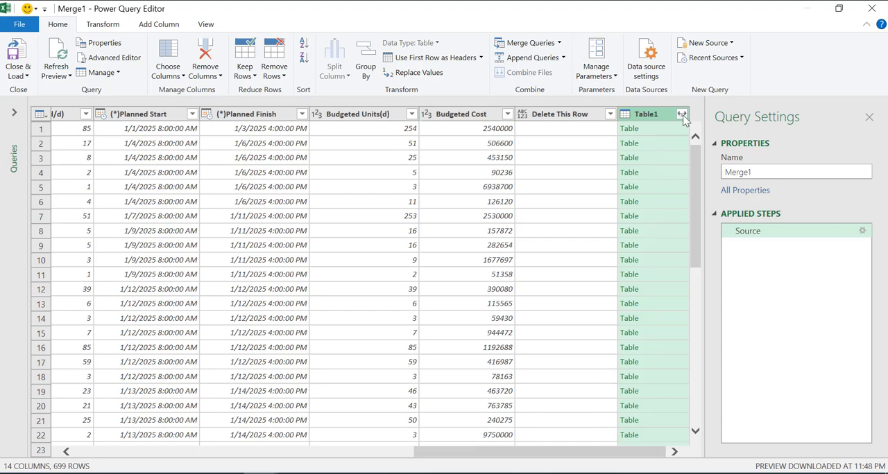
Expand the merged Table1 column to only its Activity ID field, without using the original column name as prefix.
{"action": "left_click", "coordinate": [681, 115]}
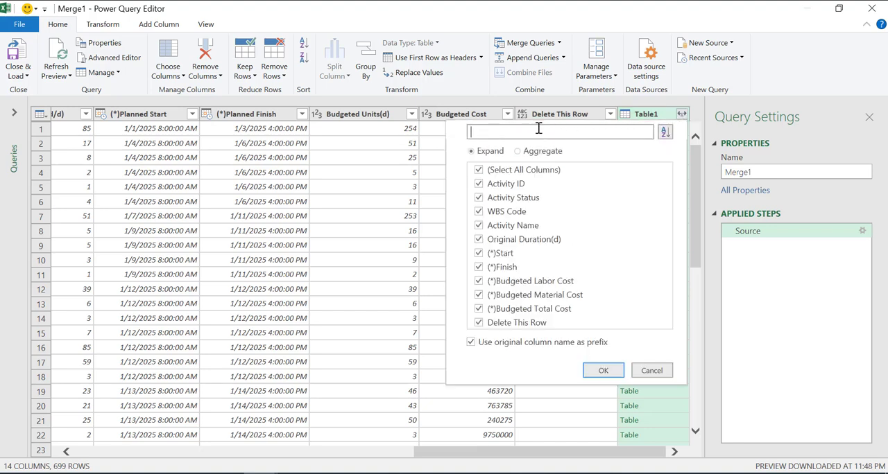
{"action": "left_click", "coordinate": [479, 170]}
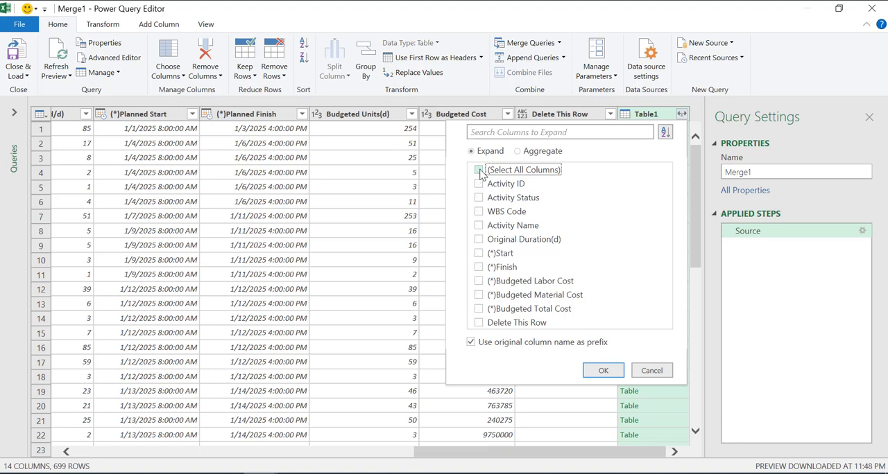
{"action": "left_click", "coordinate": [478, 227]}
{"action": "left_click", "coordinate": [479, 185]}
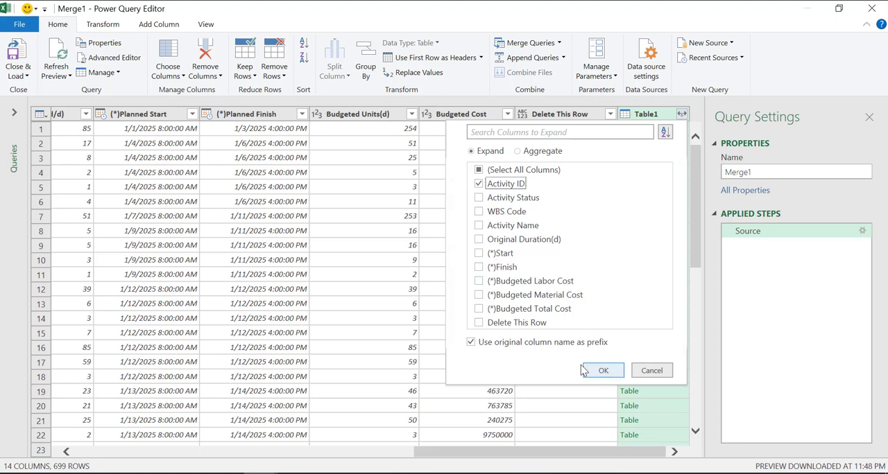
{"action": "left_click", "coordinate": [474, 344]}
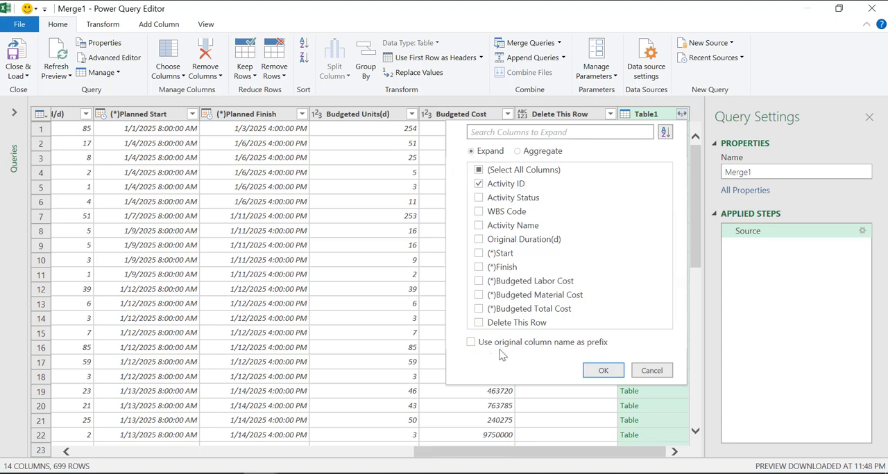
{"action": "left_click", "coordinate": [602, 373]}
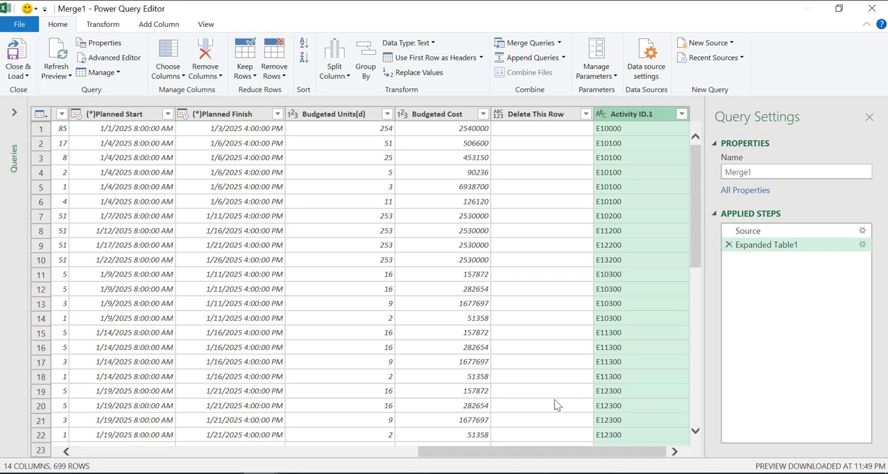
Remove the empty Role ID and Cost Account ID columns from the Merge1 query.
{"action": "left_click_drag", "start_coordinate": [478, 452], "coordinate": [63, 461]}
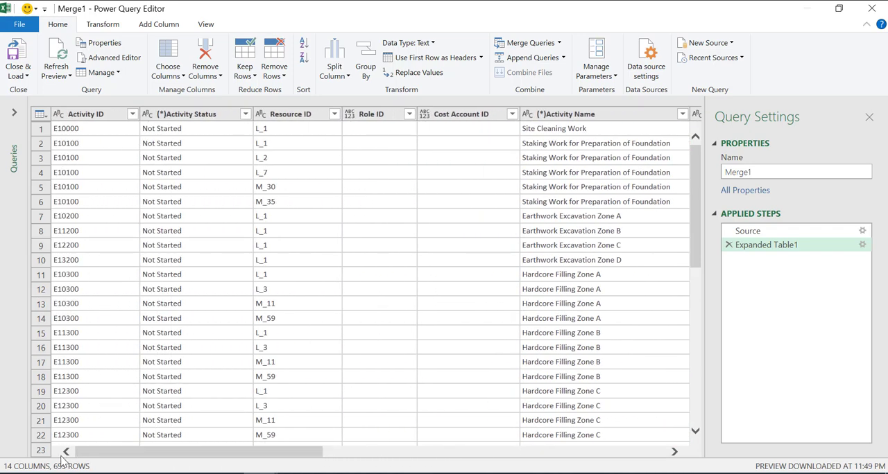
{"action": "left_click", "coordinate": [374, 116]}
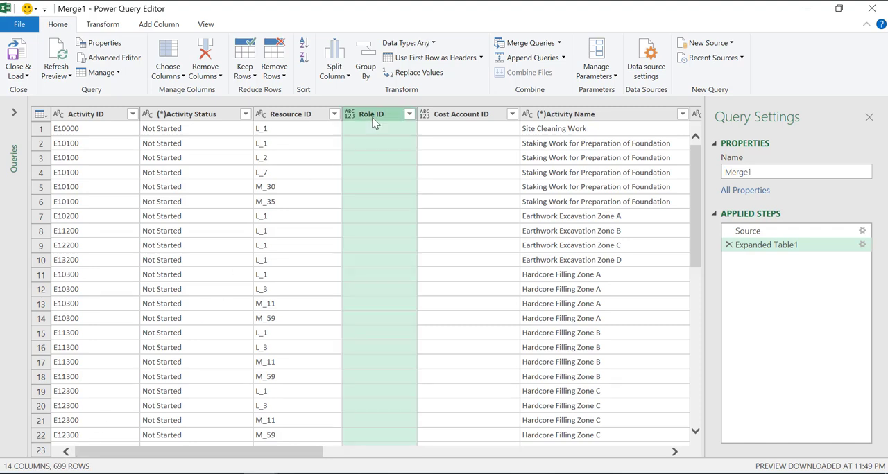
{"action": "left_click", "coordinate": [466, 117], "text": "ctrl"}
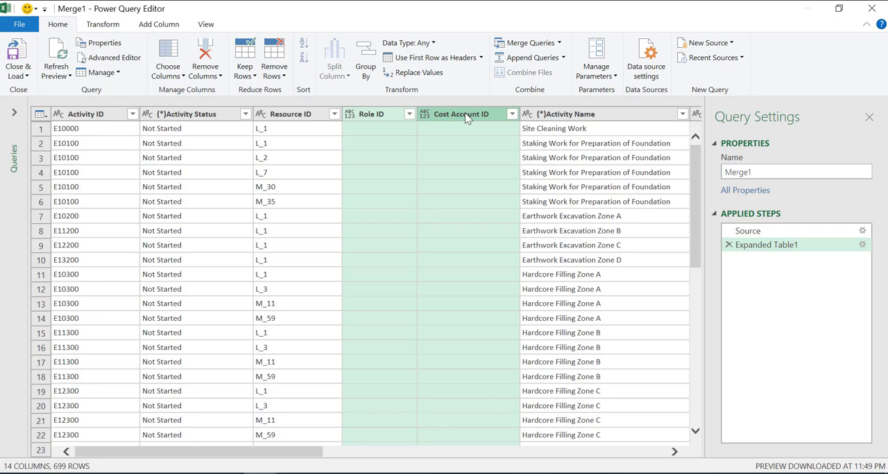
{"action": "right_click", "coordinate": [466, 119]}
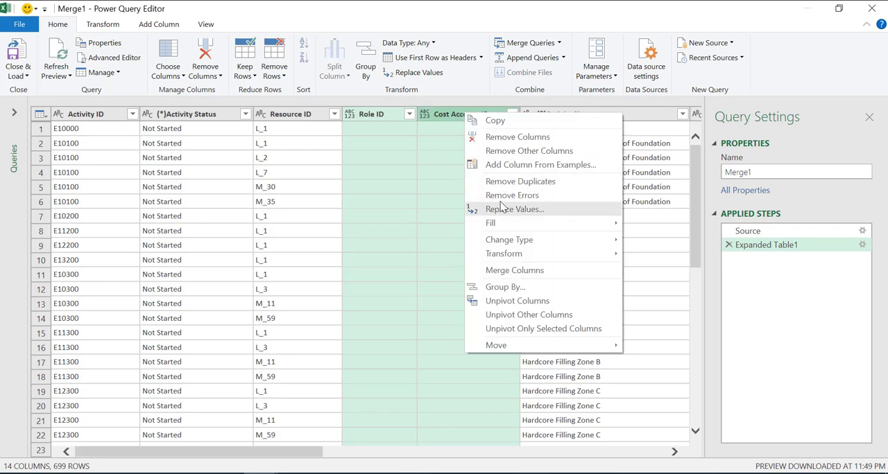
{"action": "left_click", "coordinate": [543, 138]}
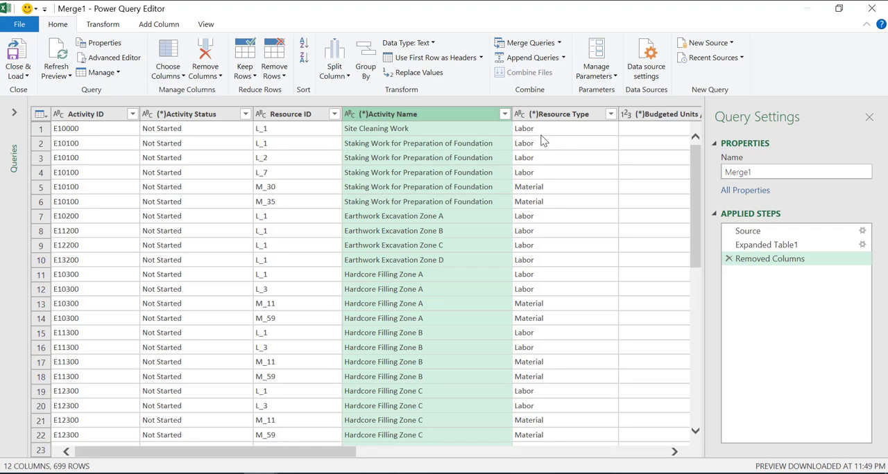
Close the Merge1 query and load it as a connection only.
{"action": "left_click", "coordinate": [19, 73]}
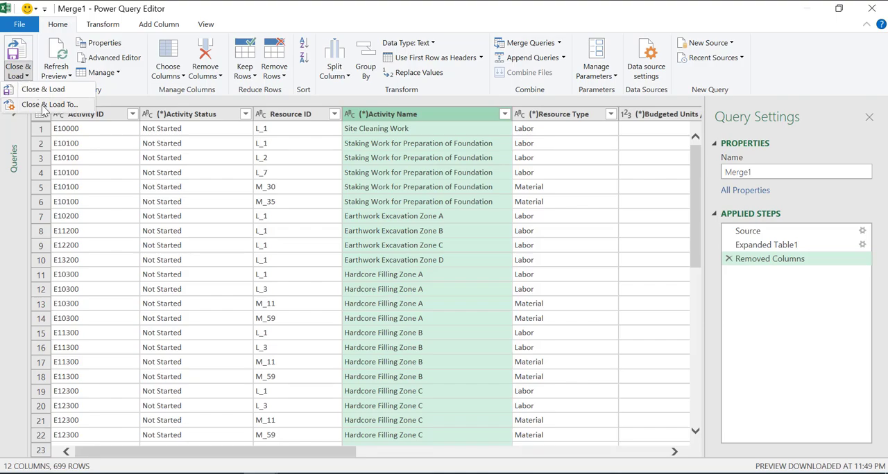
{"action": "left_click", "coordinate": [43, 105]}
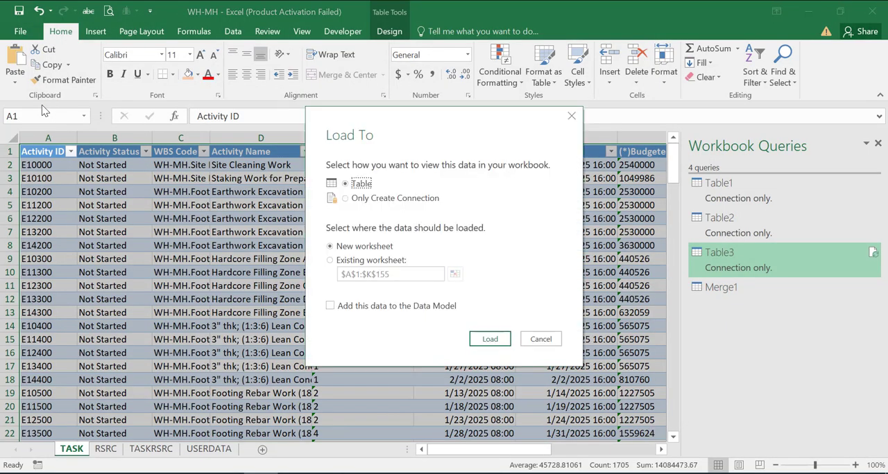
{"action": "left_click", "coordinate": [356, 201]}
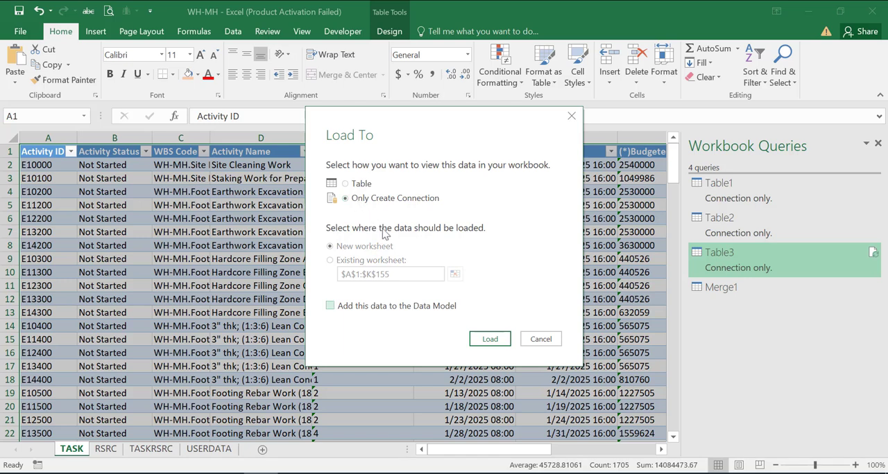
{"action": "left_click", "coordinate": [482, 338]}
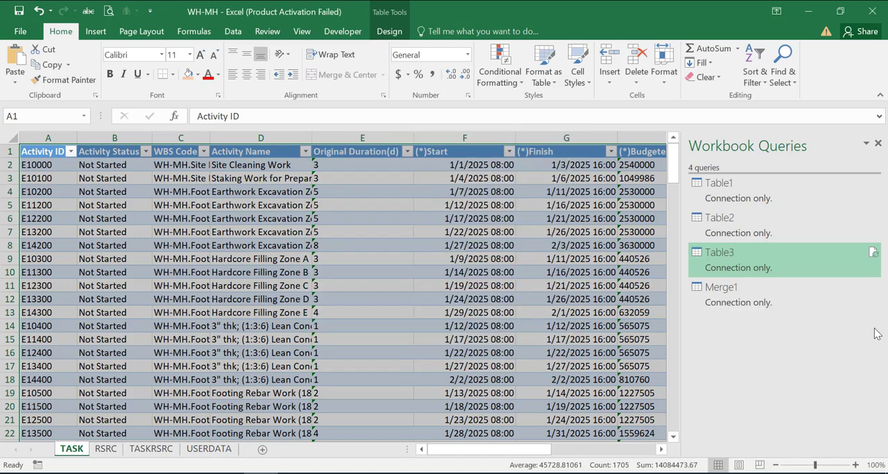
Merge the Merge1 query with Table2, matching on the Resource ID columns with a Left Outer join.
{"action": "left_click", "coordinate": [721, 294]}
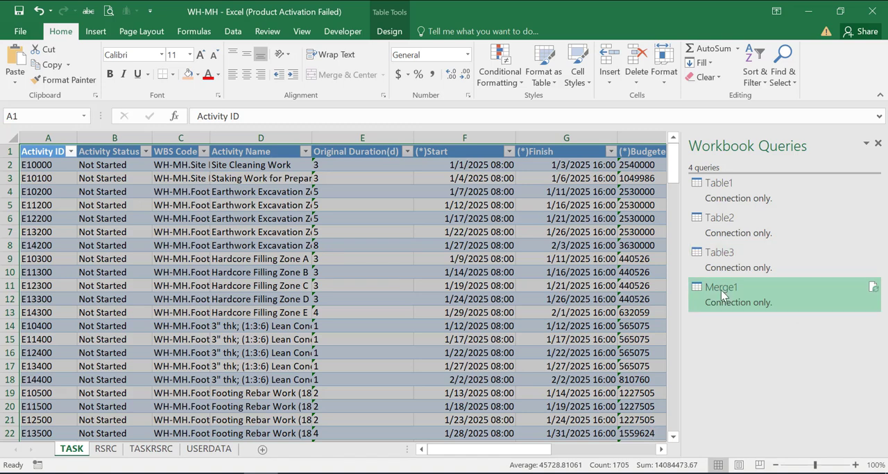
{"action": "right_click", "coordinate": [721, 294]}
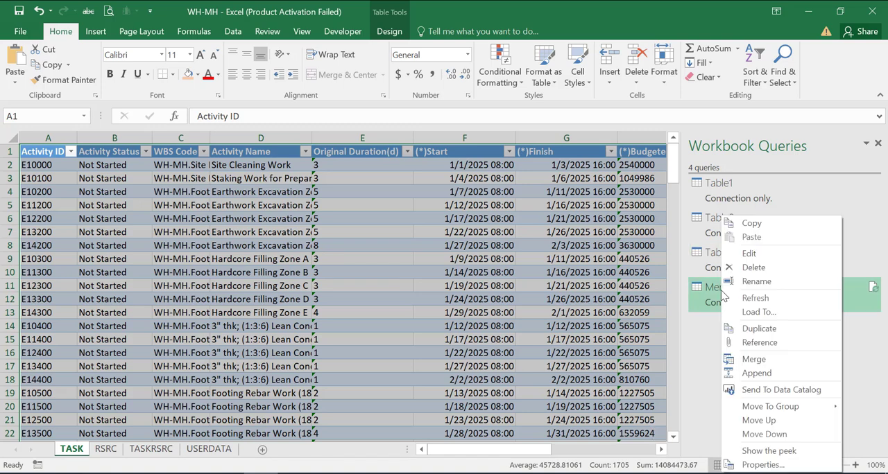
{"action": "left_click", "coordinate": [758, 360]}
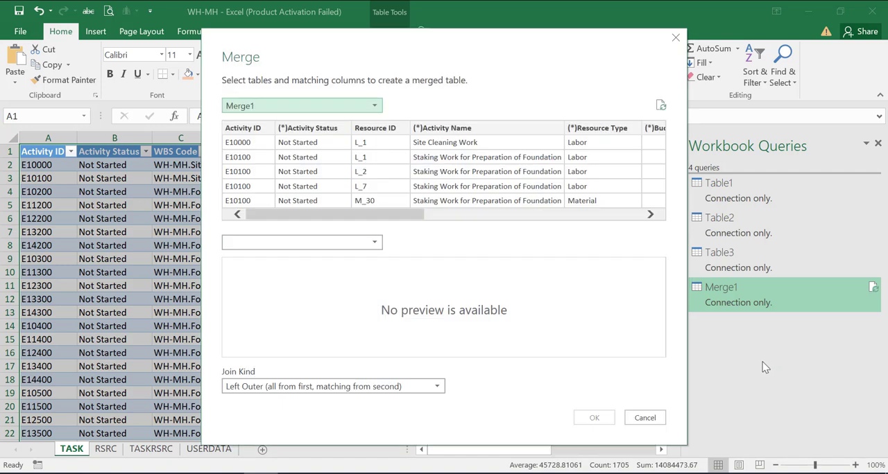
{"action": "left_click", "coordinate": [313, 243]}
{"action": "left_click", "coordinate": [253, 287]}
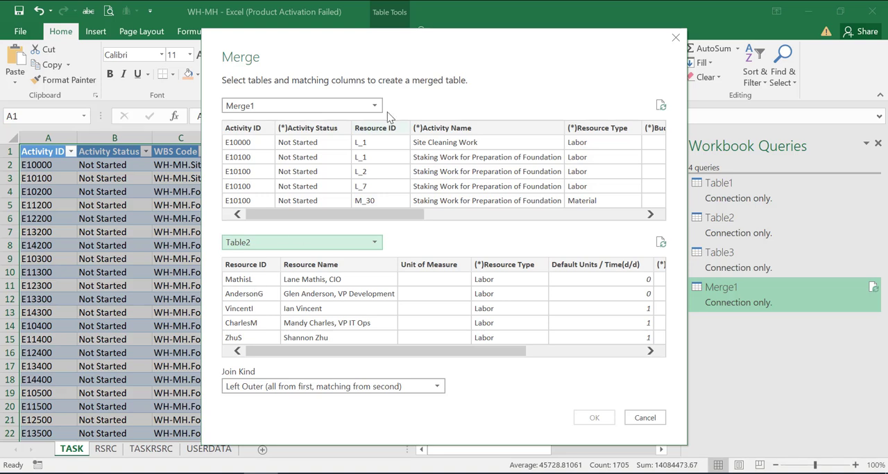
{"action": "left_click", "coordinate": [376, 132]}
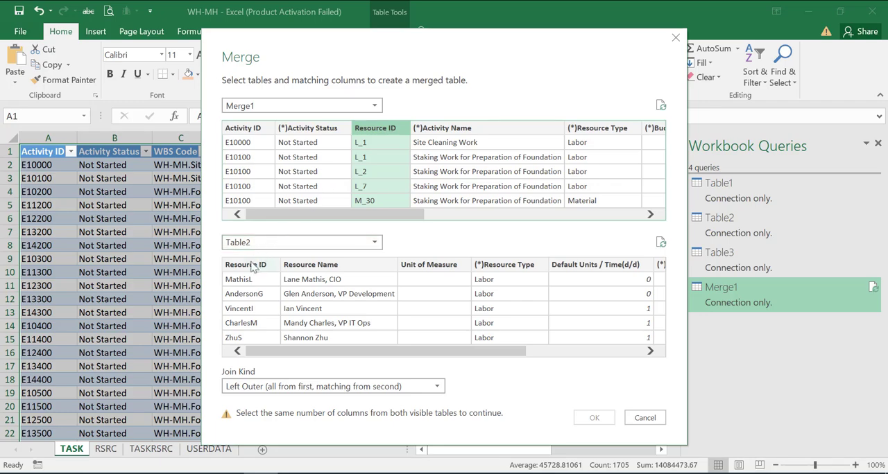
{"action": "left_click", "coordinate": [251, 269]}
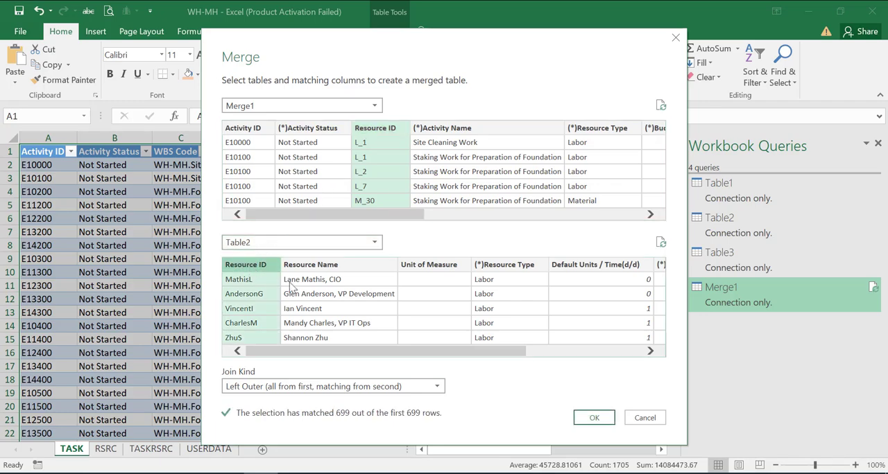
{"action": "left_click", "coordinate": [595, 419]}
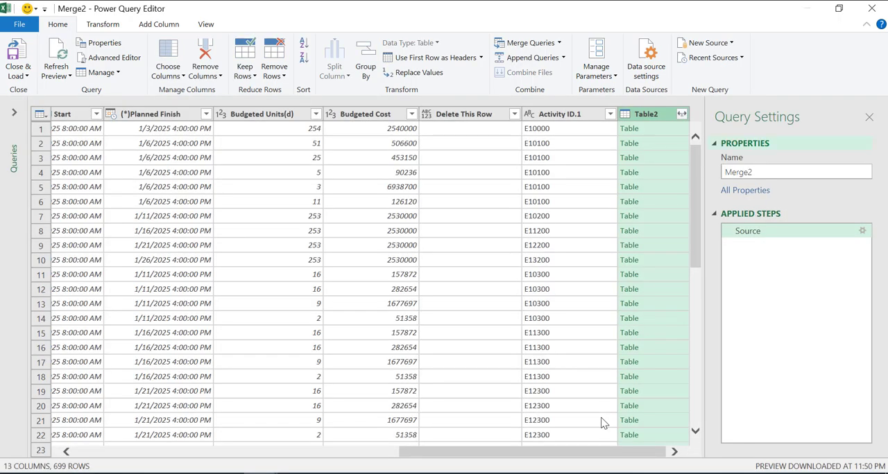
Expand Table2 to Resource Name, Unit of Measure, Resource Type, Default Units/Time, Max Units/Time and Standard Rate, without the original column name as prefix.
{"action": "left_click", "coordinate": [682, 114]}
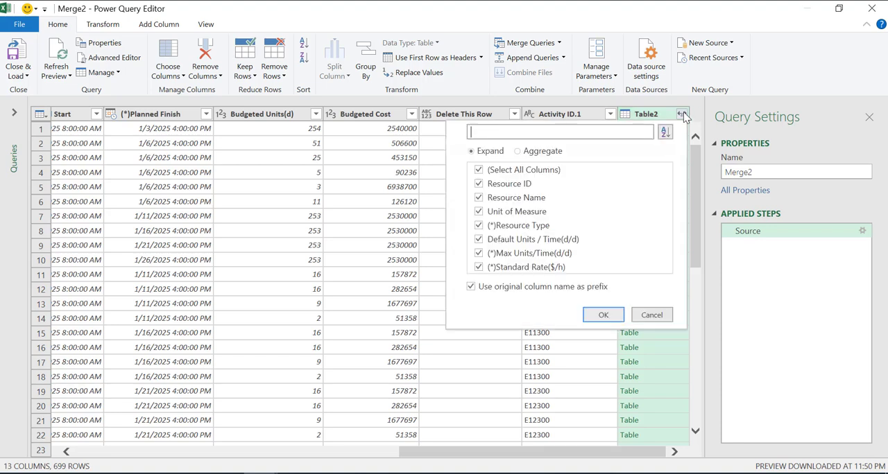
{"action": "left_click", "coordinate": [480, 172]}
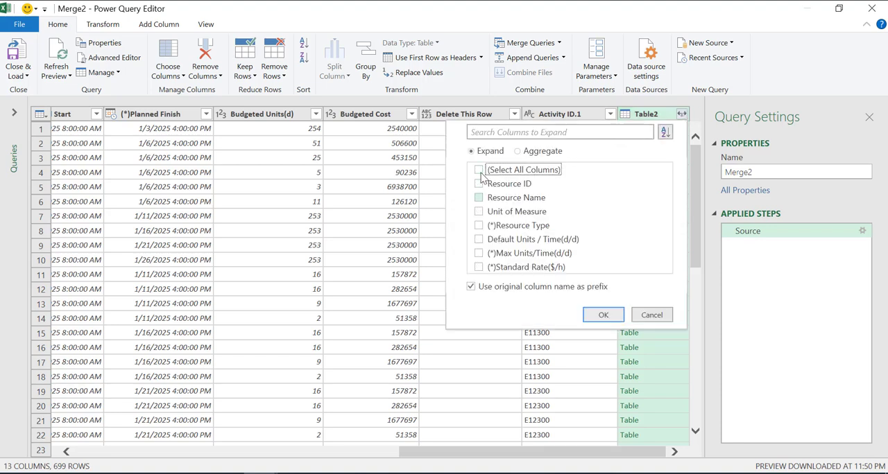
{"action": "left_click", "coordinate": [478, 225]}
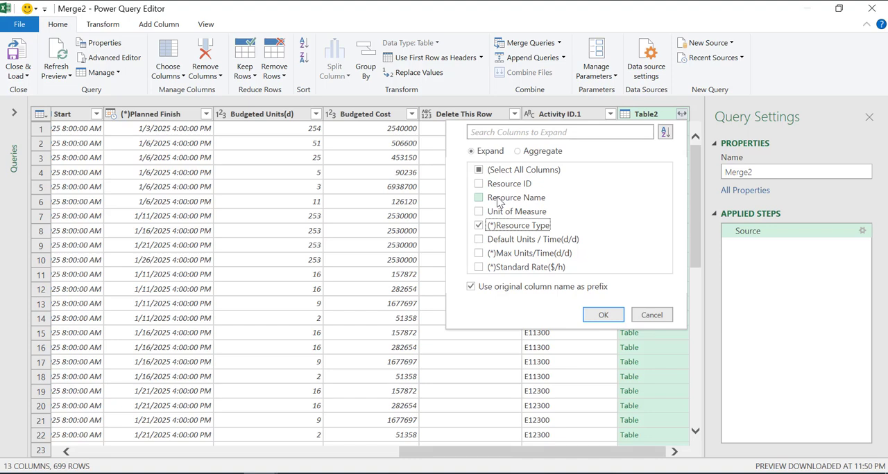
{"action": "left_click", "coordinate": [480, 200]}
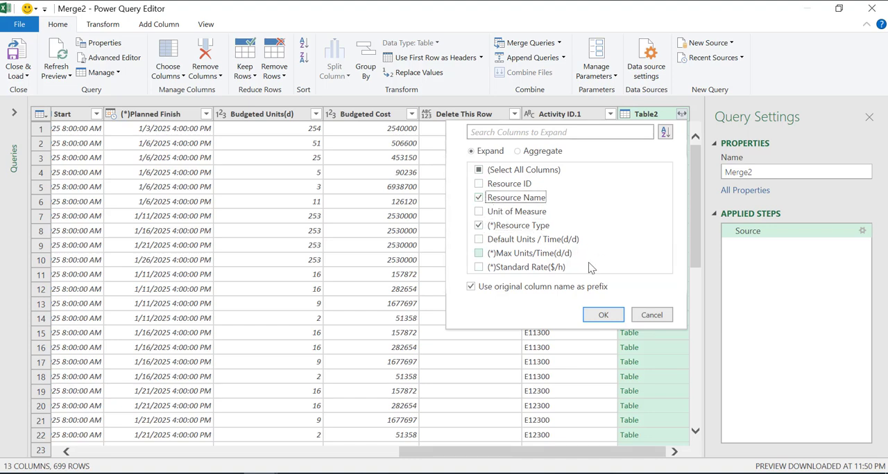
{"action": "left_click", "coordinate": [480, 269]}
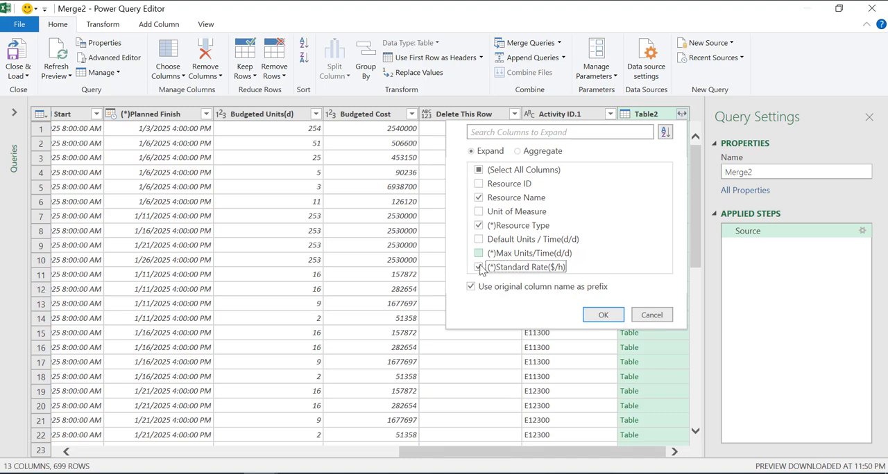
{"action": "left_click", "coordinate": [478, 254]}
{"action": "left_click", "coordinate": [479, 239]}
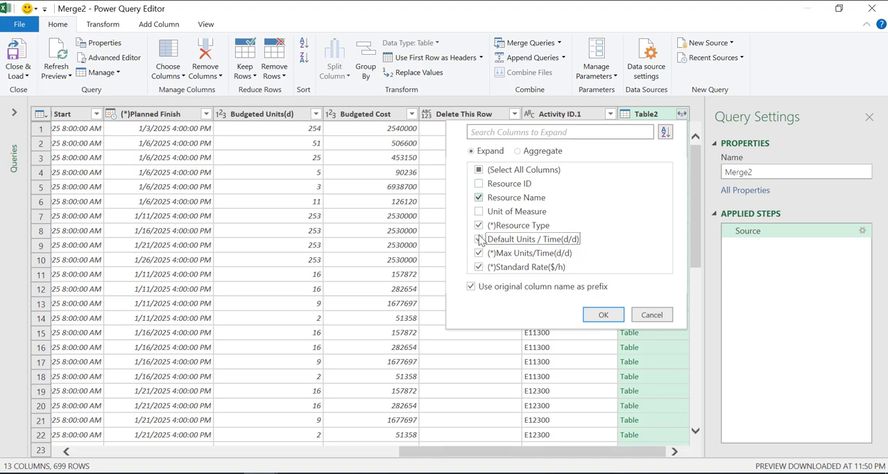
{"action": "left_click", "coordinate": [479, 212]}
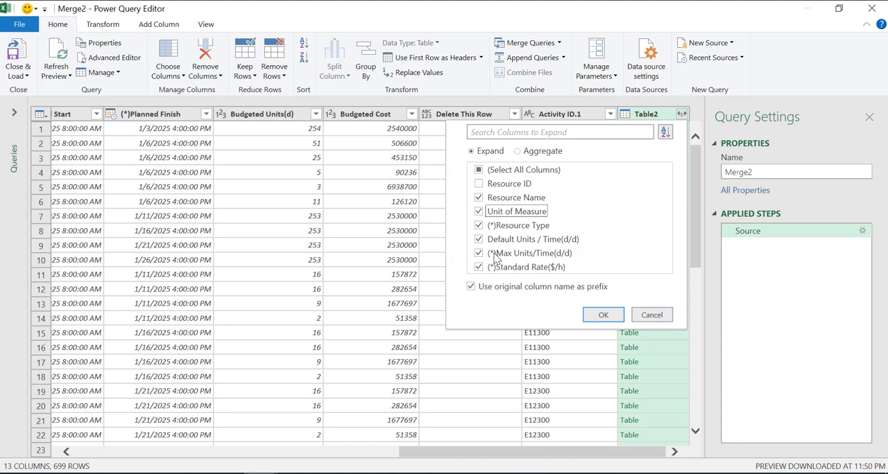
{"action": "left_click", "coordinate": [476, 290]}
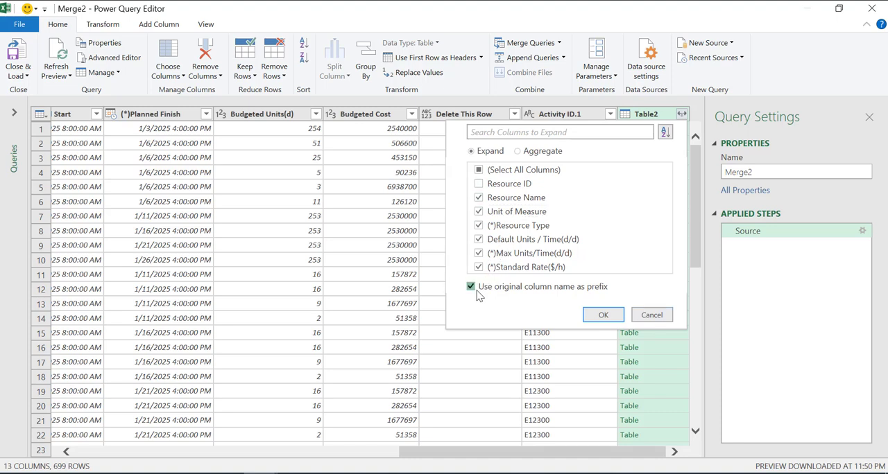
{"action": "left_click", "coordinate": [602, 315]}
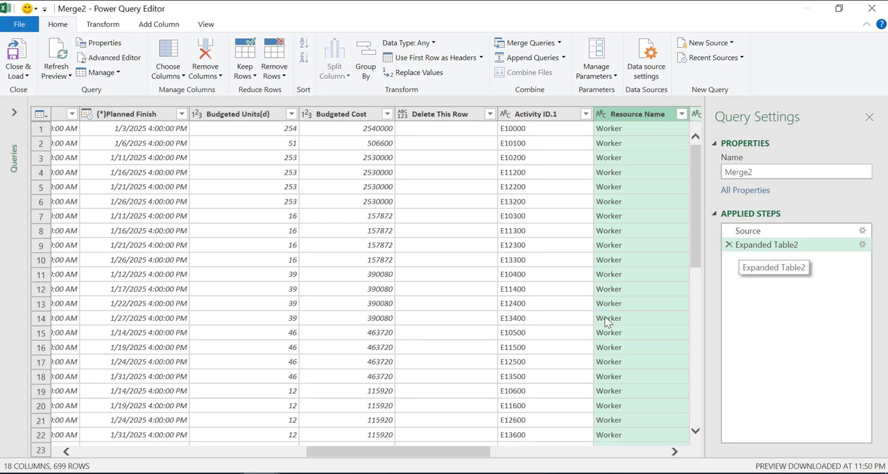
Close the Merge2 query and load it as a table on a new worksheet.
{"action": "left_click", "coordinate": [28, 78]}
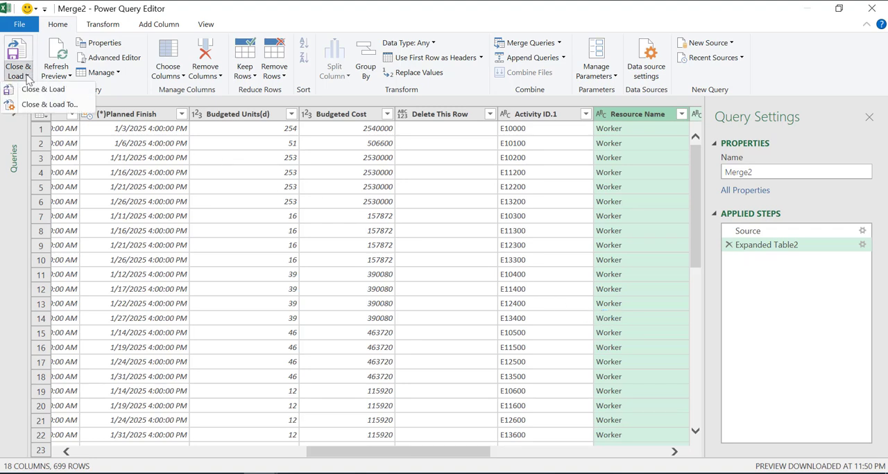
{"action": "left_click", "coordinate": [38, 103]}
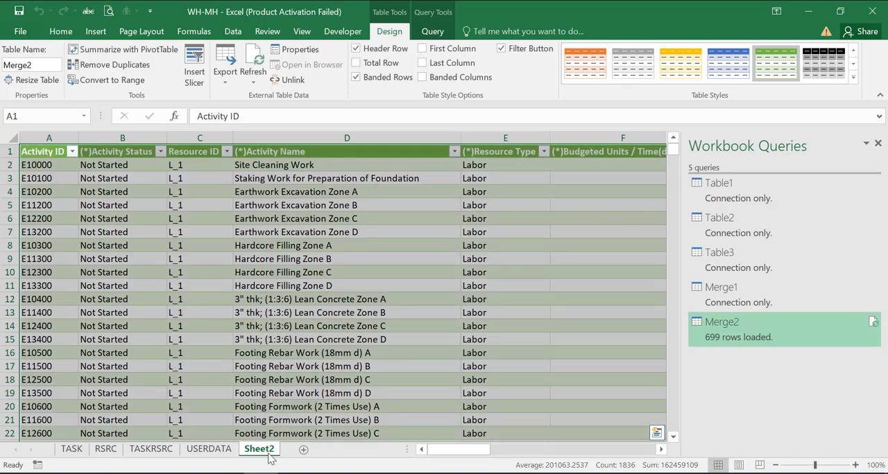
{"action": "left_click", "coordinate": [281, 339]}
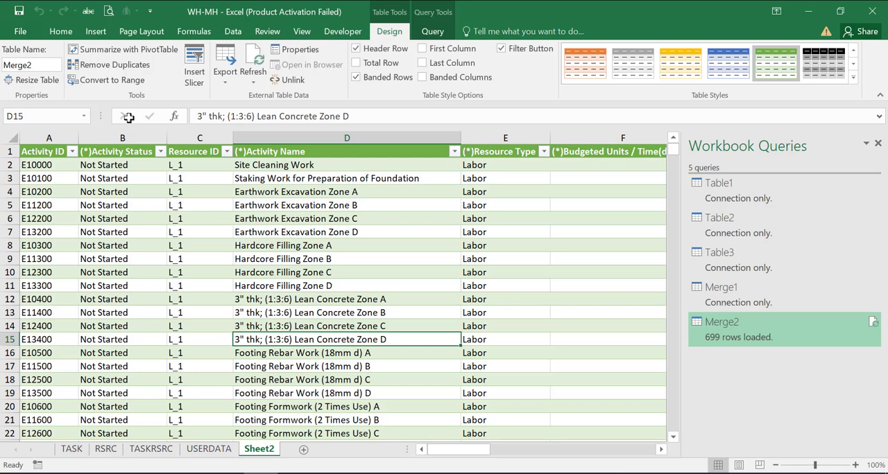
Examine the loaded Merge2 table down to its last row and across its columns.
{"action": "scroll", "coordinate": [124, 115], "scroll_direction": "down", "scroll_amount": 1}
{"action": "scroll", "coordinate": [196, 266], "scroll_direction": "down", "scroll_amount": 11}
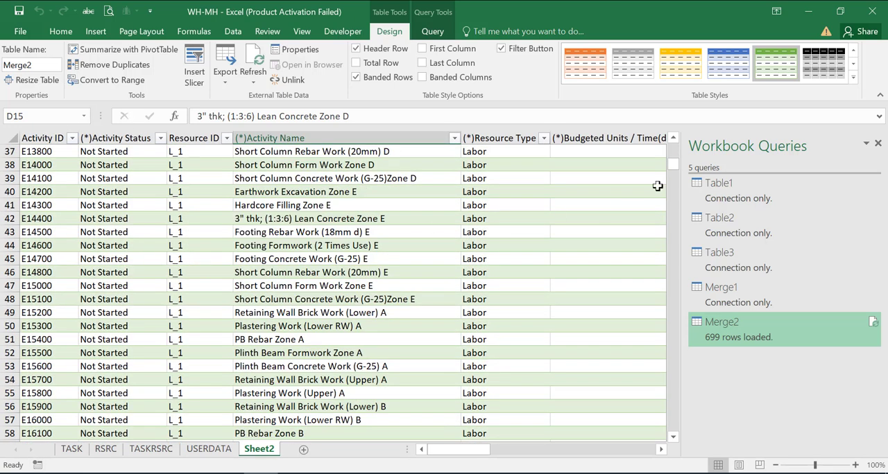
{"action": "left_click_drag", "start_coordinate": [673, 163], "coordinate": [672, 444]}
{"action": "scroll", "coordinate": [671, 441], "scroll_direction": "down", "scroll_amount": 9}
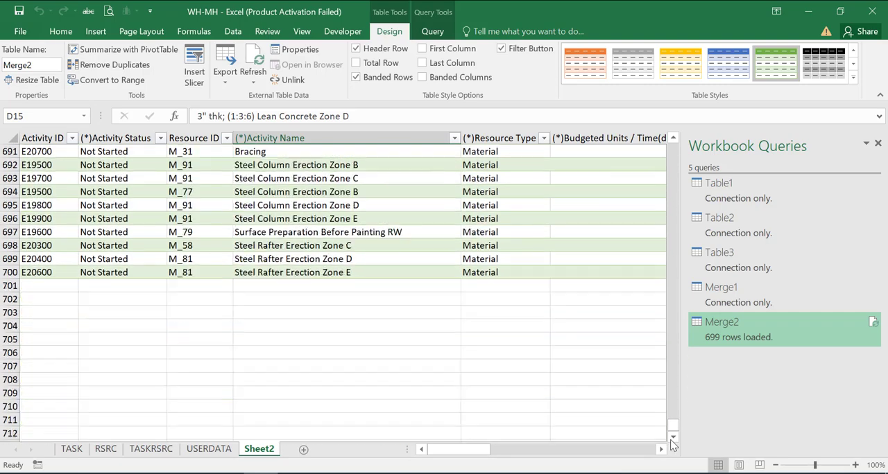
{"action": "scroll", "coordinate": [645, 436], "scroll_direction": "up", "scroll_amount": 6}
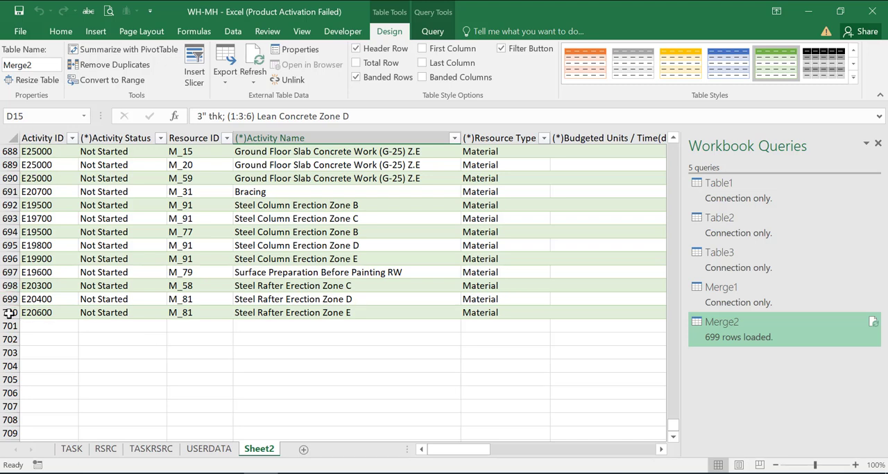
{"action": "left_click_drag", "start_coordinate": [674, 424], "coordinate": [678, 121]}
{"action": "left_click_drag", "start_coordinate": [469, 451], "coordinate": [402, 470]}
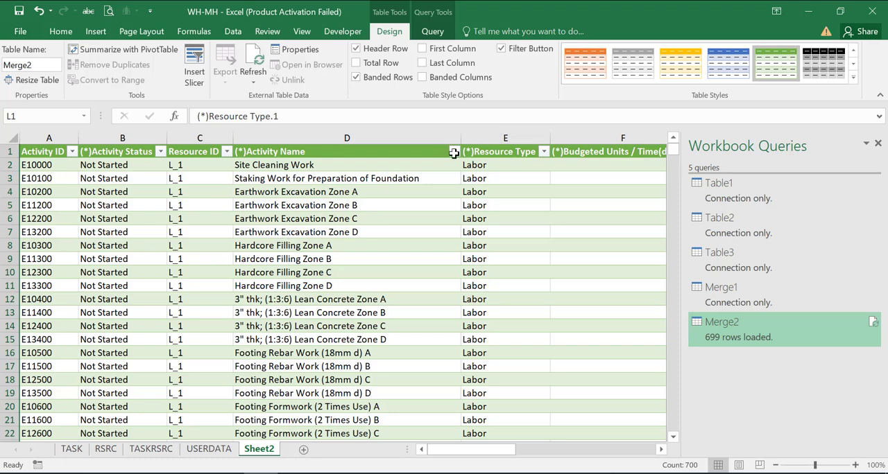
Filter the Activity Name column to show only Site Cleaning Work, and narrow that column.
{"action": "left_click", "coordinate": [455, 152]}
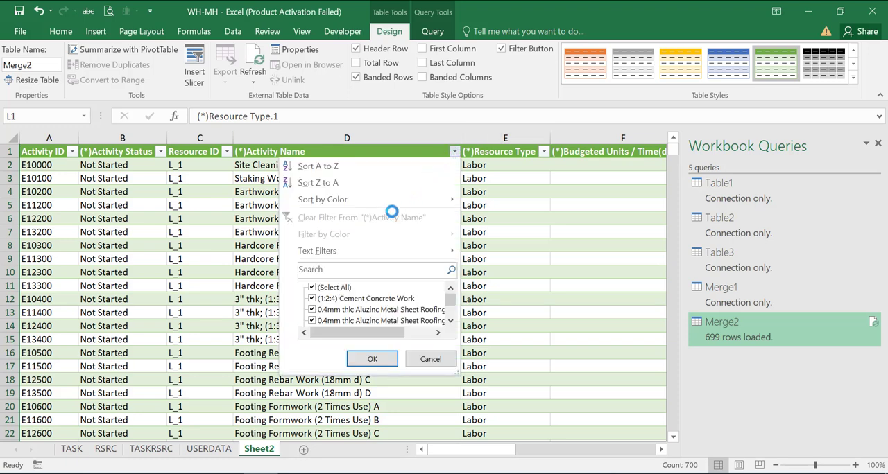
{"action": "left_click", "coordinate": [312, 288]}
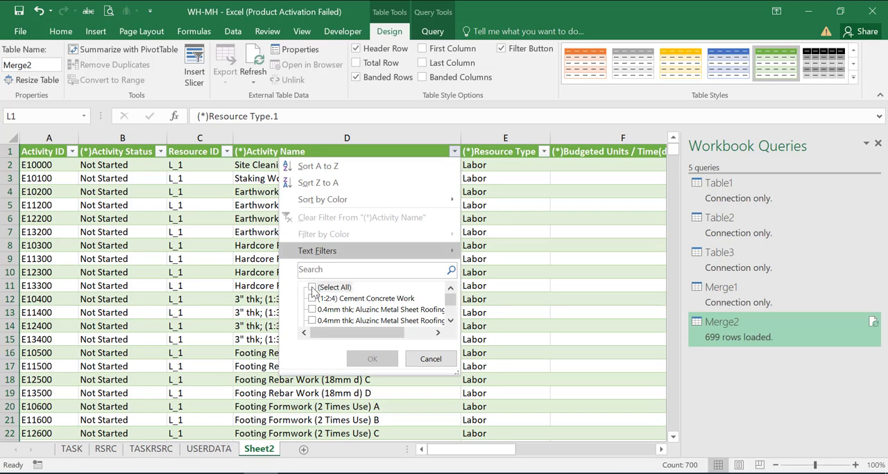
{"action": "scroll", "coordinate": [313, 302], "scroll_direction": "down", "scroll_amount": 10}
{"action": "left_click", "coordinate": [312, 299]}
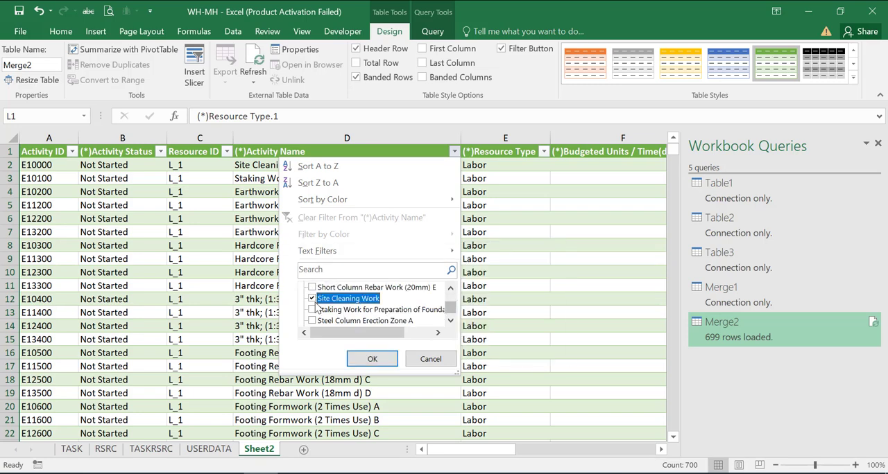
{"action": "left_click", "coordinate": [373, 359]}
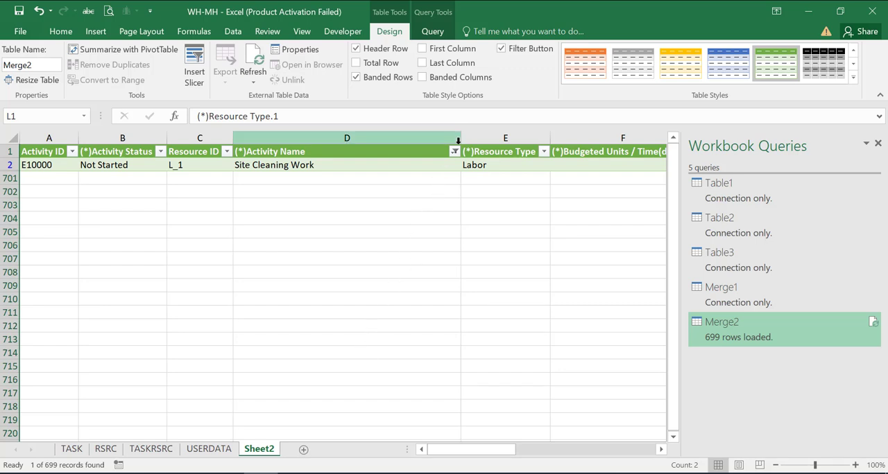
{"action": "left_click_drag", "start_coordinate": [461, 136], "coordinate": [331, 190]}
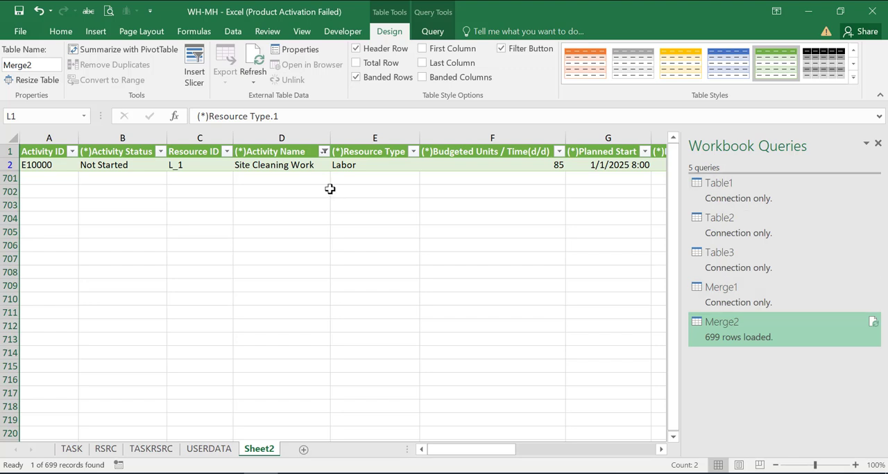
Add all the Earthwork Excavation zones and Back Filling Work to the Activity Name filter.
{"action": "left_click", "coordinate": [324, 151]}
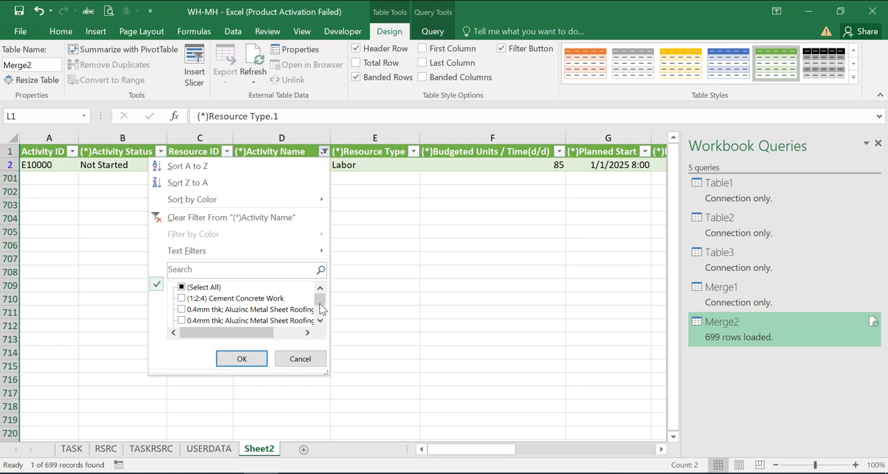
{"action": "left_click_drag", "start_coordinate": [320, 303], "coordinate": [324, 303]}
{"action": "left_click", "coordinate": [184, 310]}
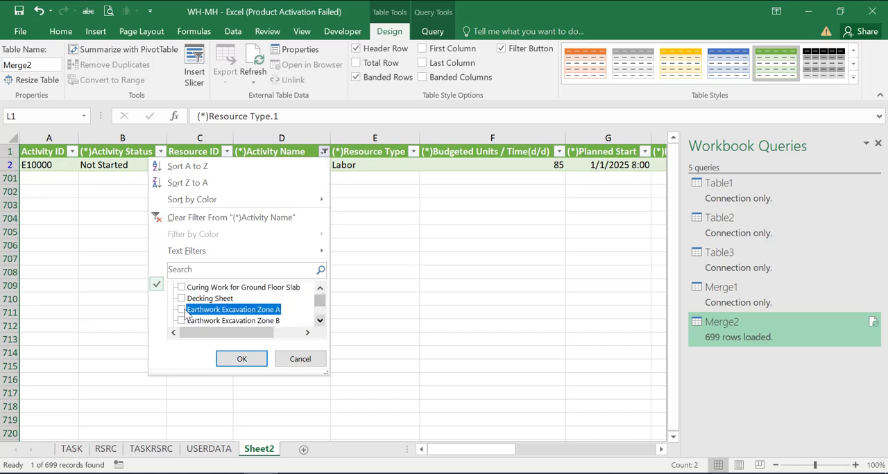
{"action": "left_click", "coordinate": [181, 310]}
{"action": "left_click", "coordinate": [183, 320]}
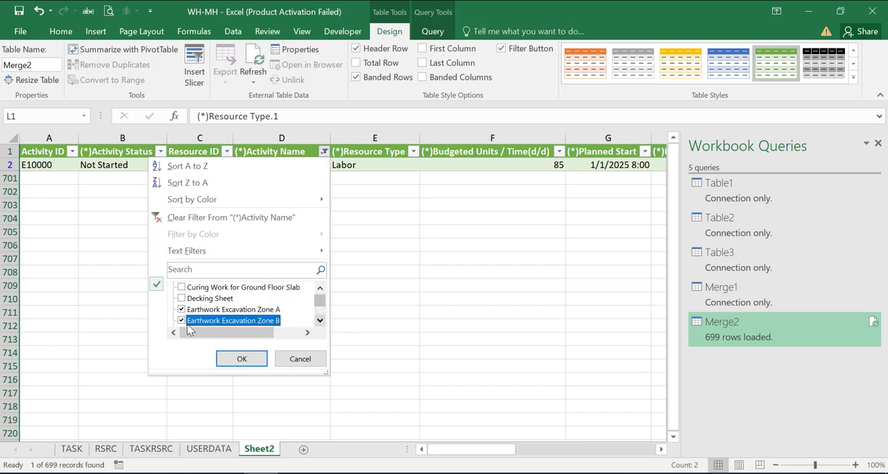
{"action": "left_click", "coordinate": [320, 320]}
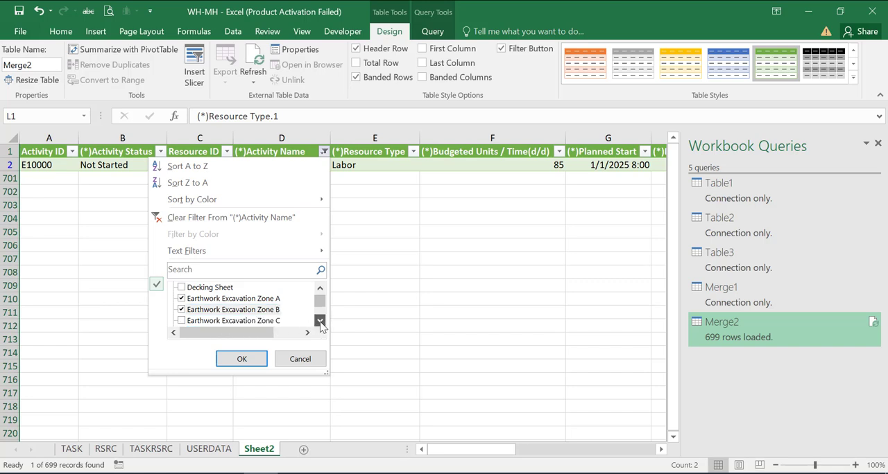
{"action": "left_click", "coordinate": [182, 320]}
{"action": "left_click", "coordinate": [319, 321]}
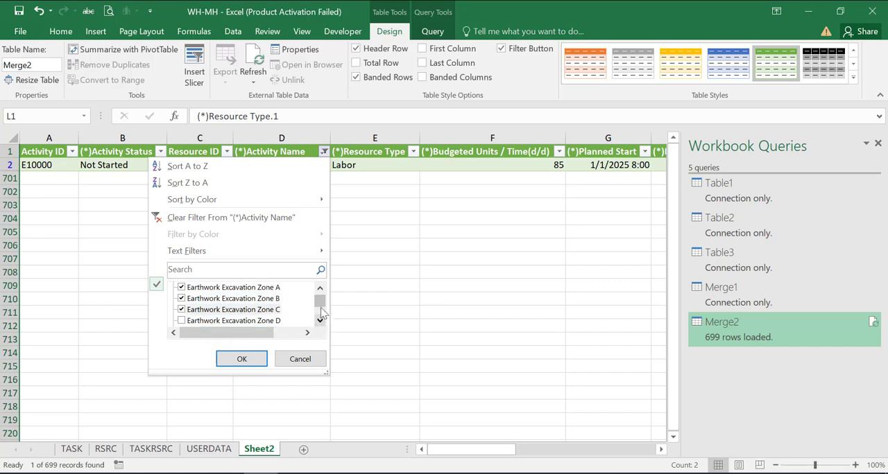
{"action": "left_click", "coordinate": [320, 308]}
{"action": "left_click_drag", "start_coordinate": [320, 305], "coordinate": [319, 299]}
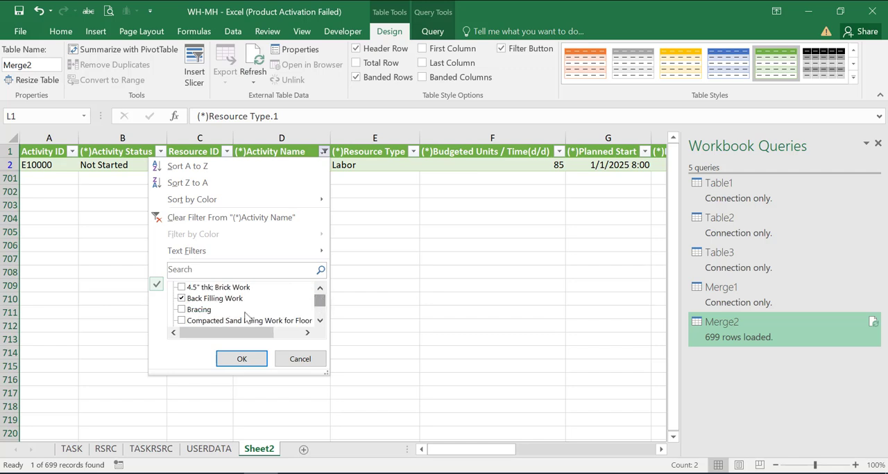
{"action": "left_click", "coordinate": [242, 359]}
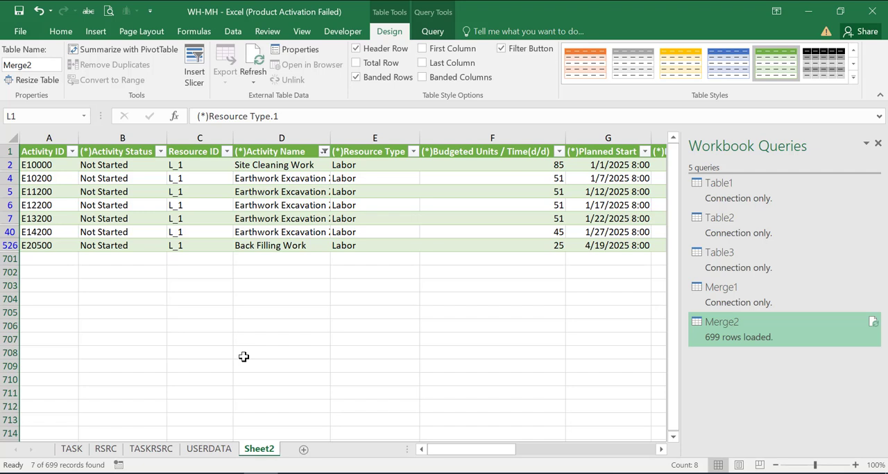
Format the Planned Start and Planned Finish columns as Short Date.
{"action": "left_click_drag", "start_coordinate": [476, 450], "coordinate": [519, 449]}
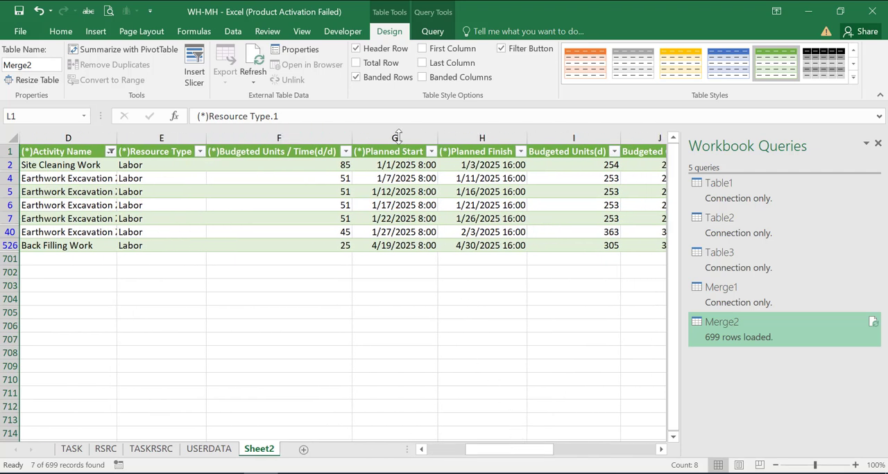
{"action": "left_click_drag", "start_coordinate": [398, 137], "coordinate": [458, 154]}
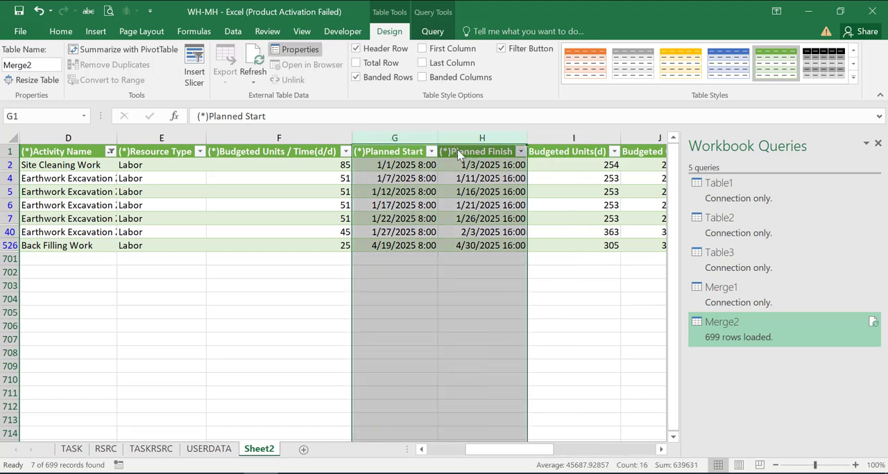
{"action": "left_click", "coordinate": [61, 31]}
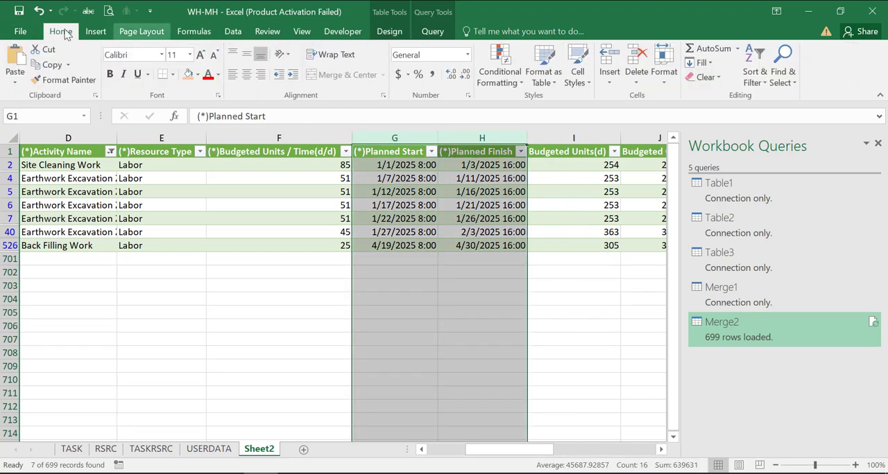
{"action": "left_click", "coordinate": [468, 56]}
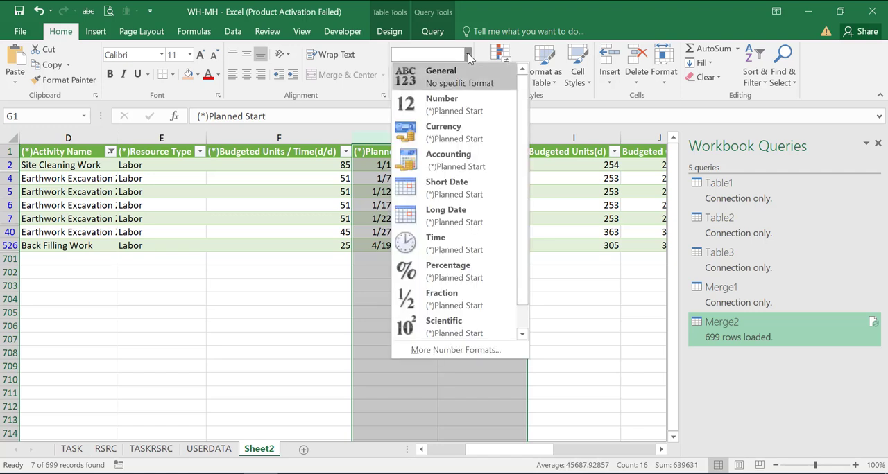
{"action": "left_click", "coordinate": [455, 193]}
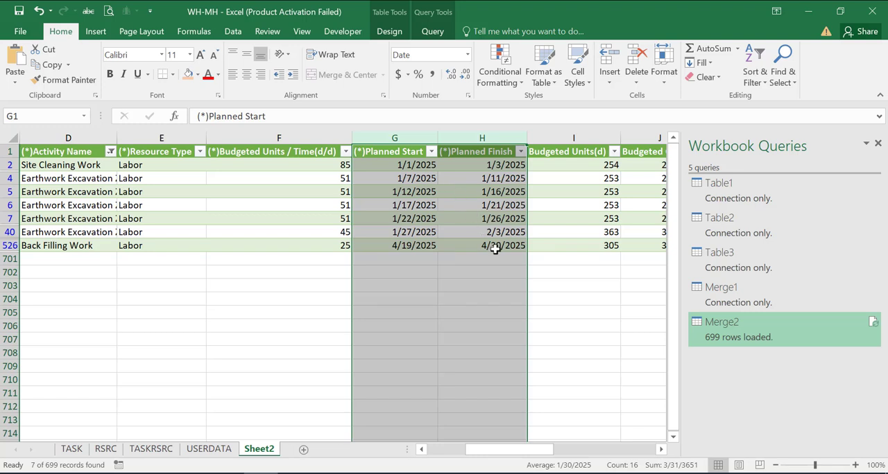
{"action": "left_click", "coordinate": [583, 380]}
Include Footing Concrete Work (G-25) A, B, C, D and E in the Activity Name filter selection.
{"action": "left_click_drag", "start_coordinate": [546, 449], "coordinate": [575, 452]}
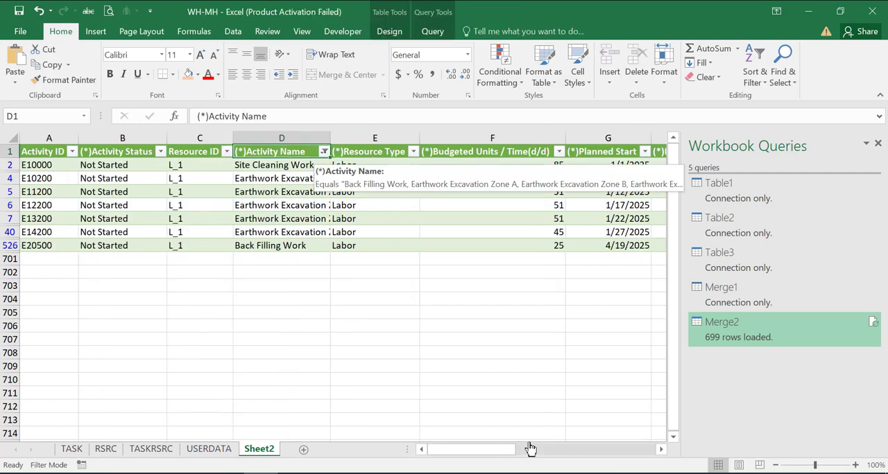
{"action": "left_click", "coordinate": [321, 151]}
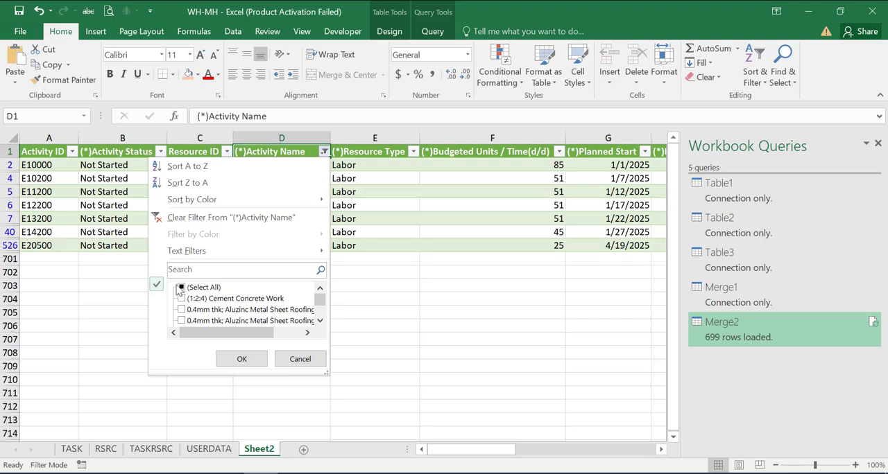
{"action": "scroll", "coordinate": [179, 305], "scroll_direction": "down", "scroll_amount": 5}
{"action": "left_click", "coordinate": [181, 309]}
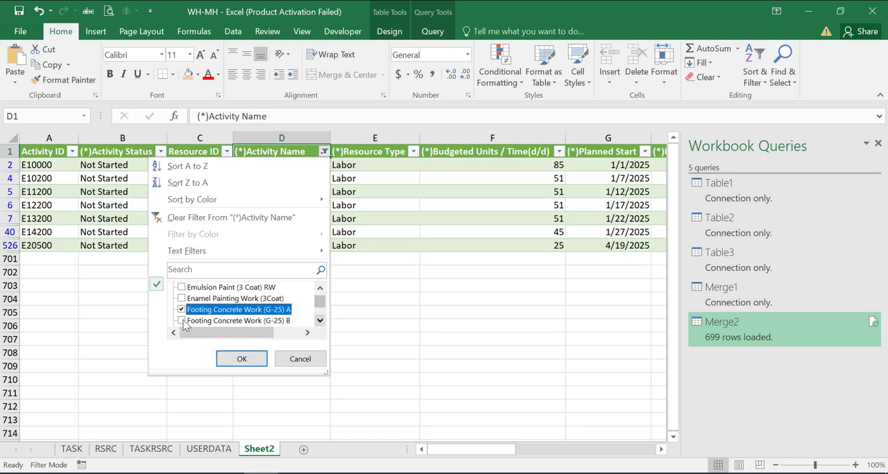
{"action": "left_click", "coordinate": [181, 321]}
{"action": "left_click", "coordinate": [319, 321]}
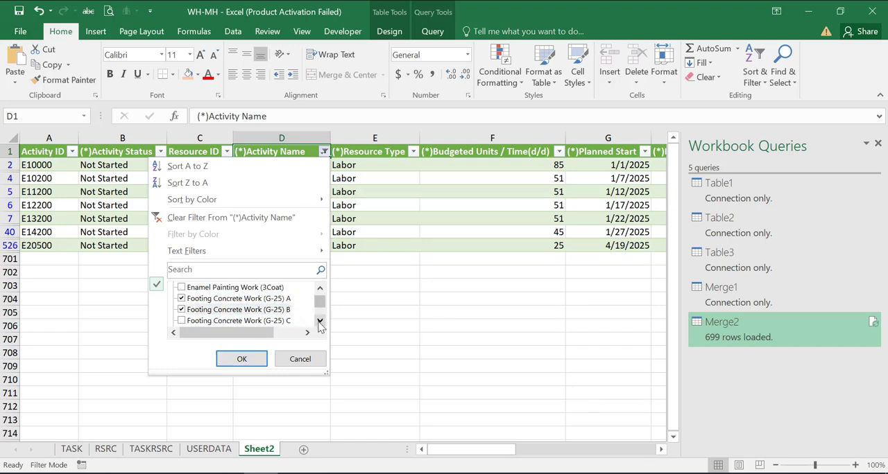
{"action": "left_click", "coordinate": [181, 320]}
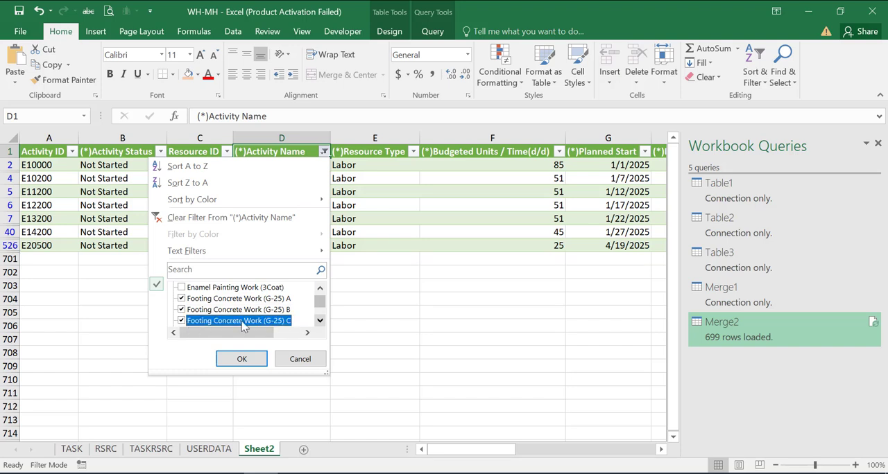
{"action": "left_click", "coordinate": [319, 321]}
{"action": "left_click", "coordinate": [181, 321]}
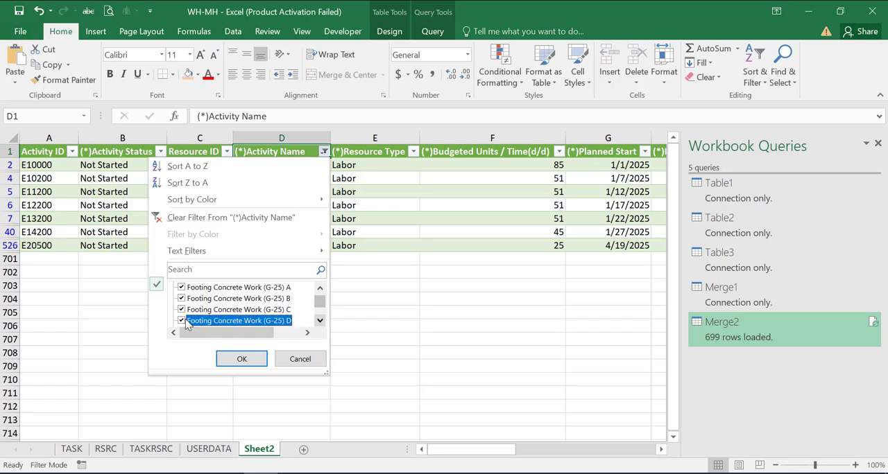
{"action": "left_click", "coordinate": [320, 322]}
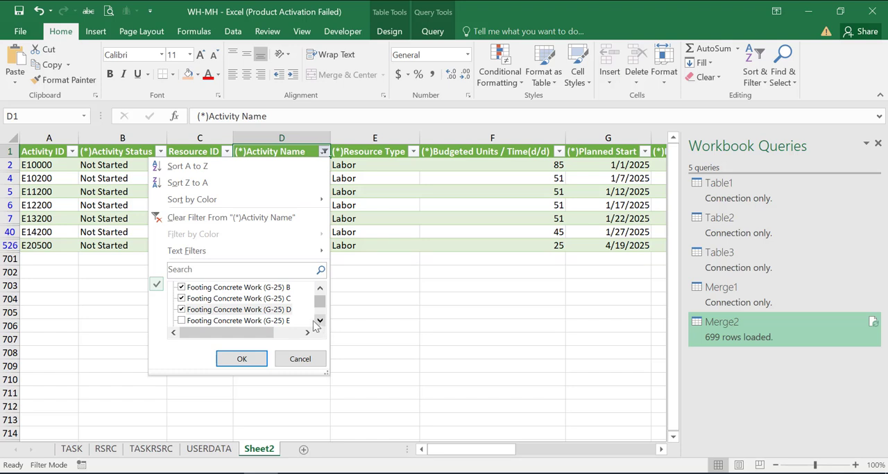
{"action": "left_click", "coordinate": [186, 324]}
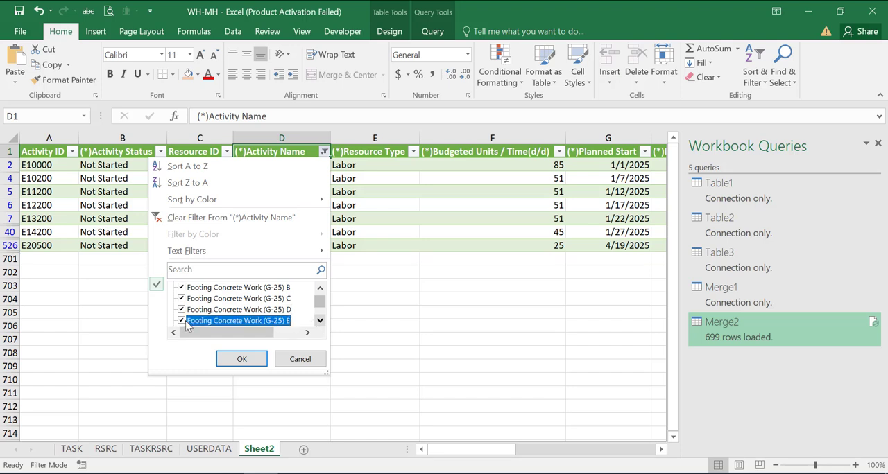
Add the Footing Formwork (2 Times Use) and Footing Rebar Work (18mm d) activities to the selection and apply the filter.
{"action": "scroll", "coordinate": [186, 326], "scroll_direction": "down", "scroll_amount": 1}
{"action": "left_click", "coordinate": [186, 323]}
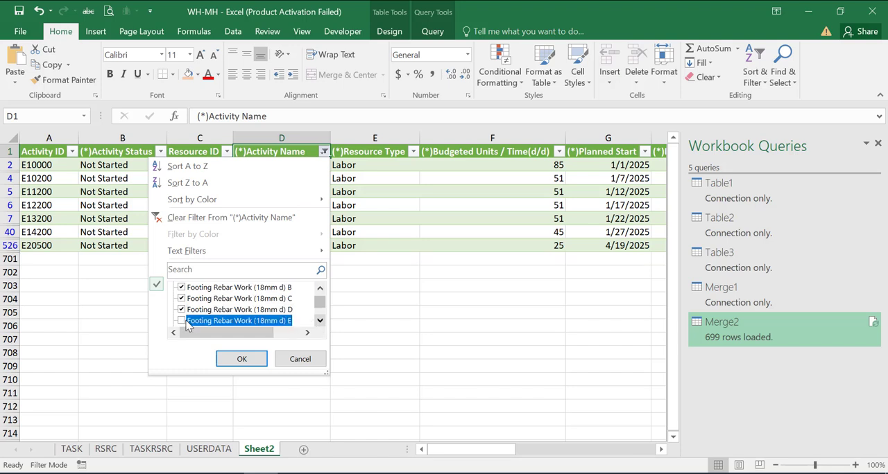
{"action": "left_click", "coordinate": [319, 322]}
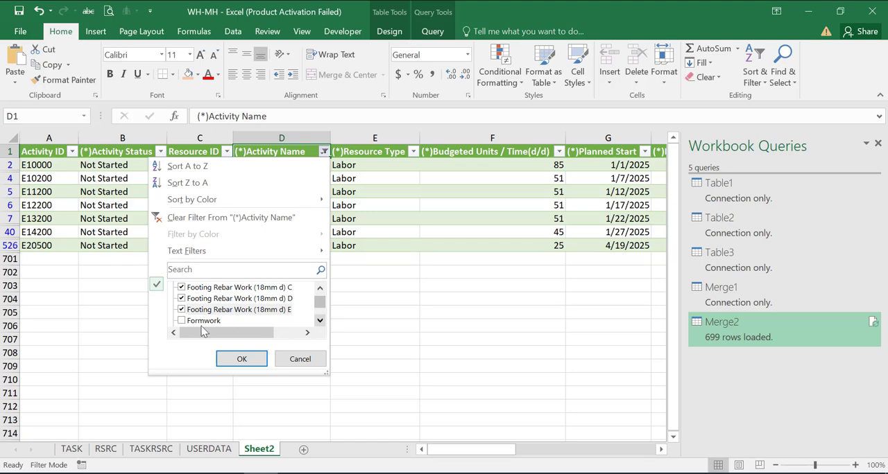
{"action": "left_click", "coordinate": [248, 360]}
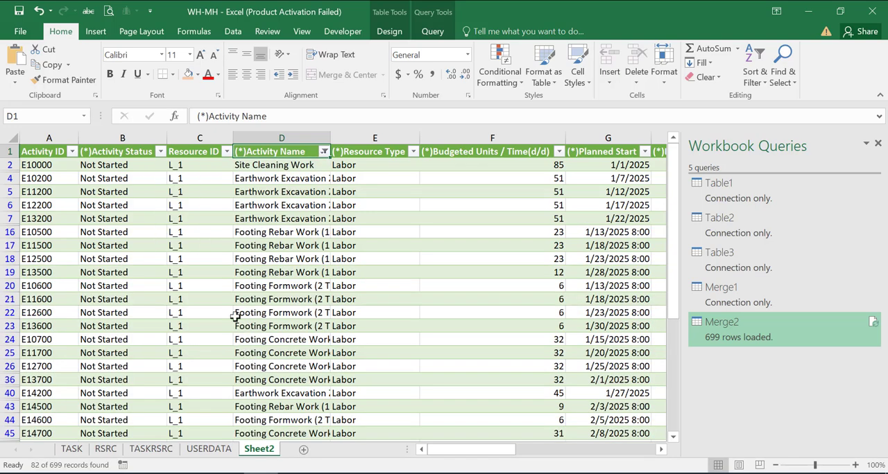